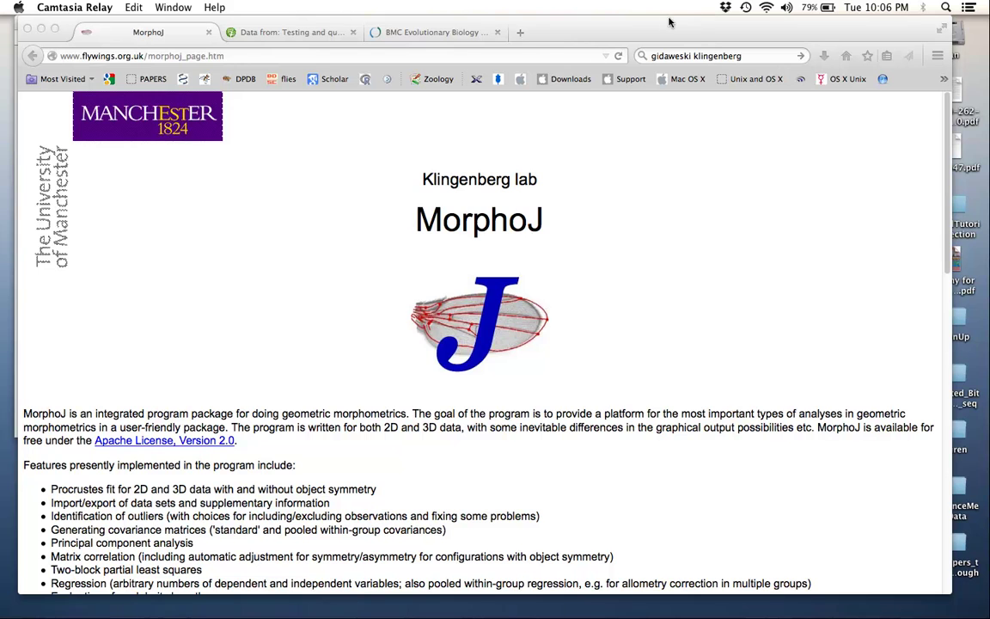
Search Google for 'morphoJ' in a new tab and open the Klingenberg lab MorphoJ home page.
click(541, 27)
key(super+t)
key(super+k)
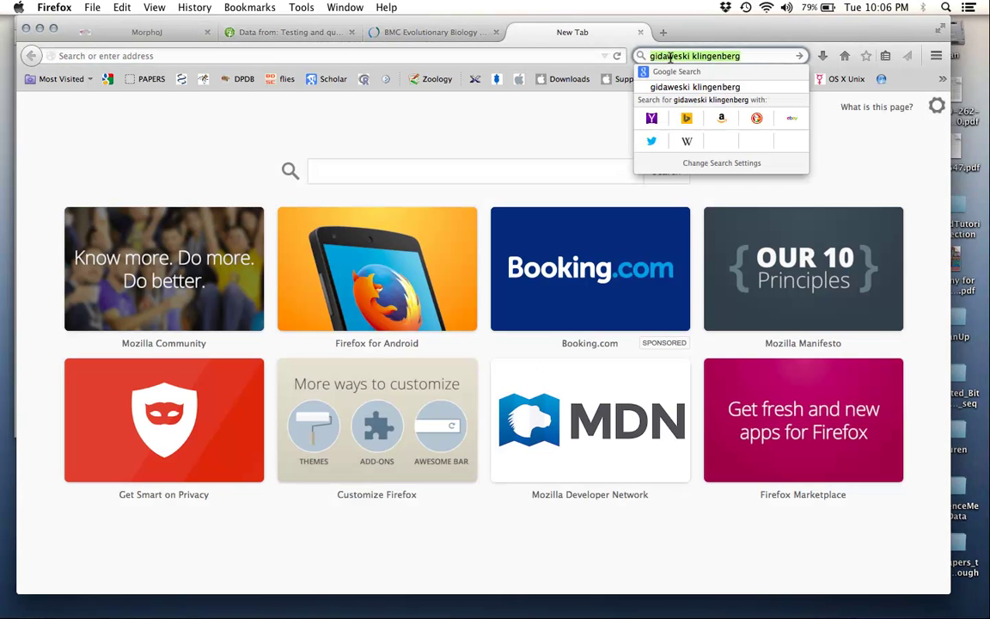
text(morphoJ)
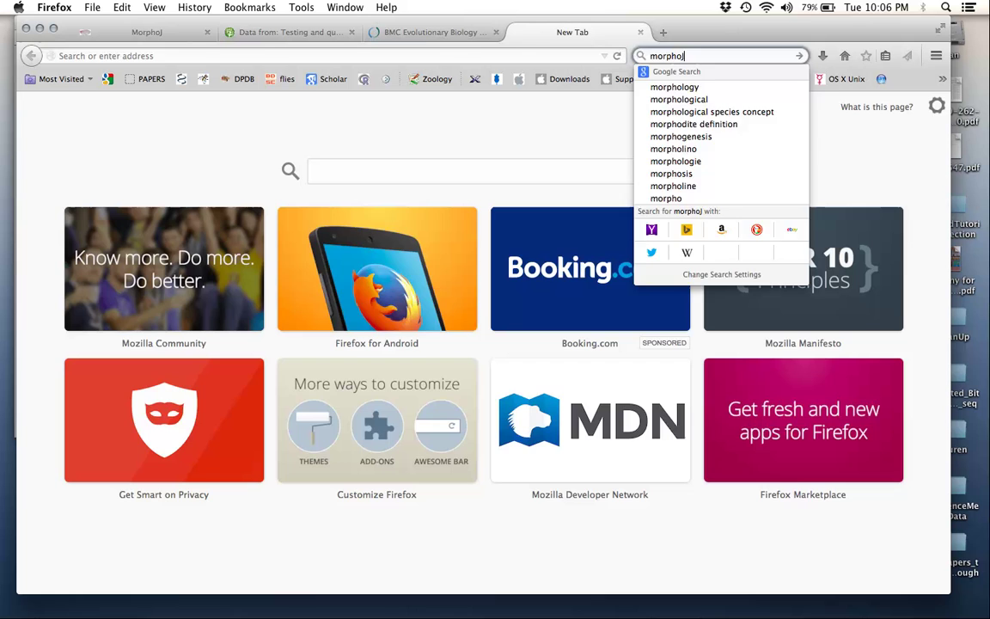
key(Return)
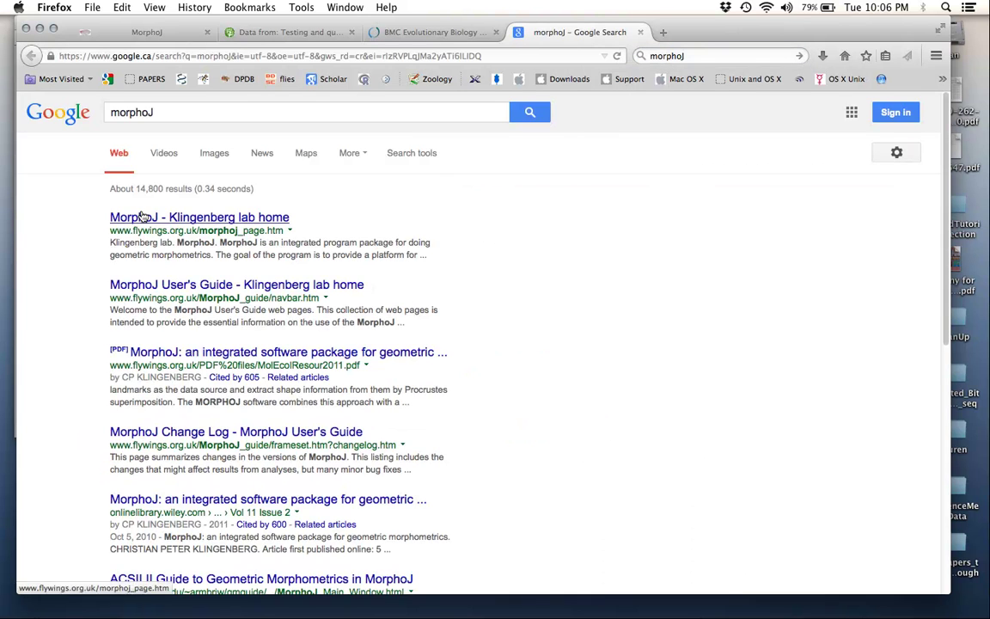
click(137, 196)
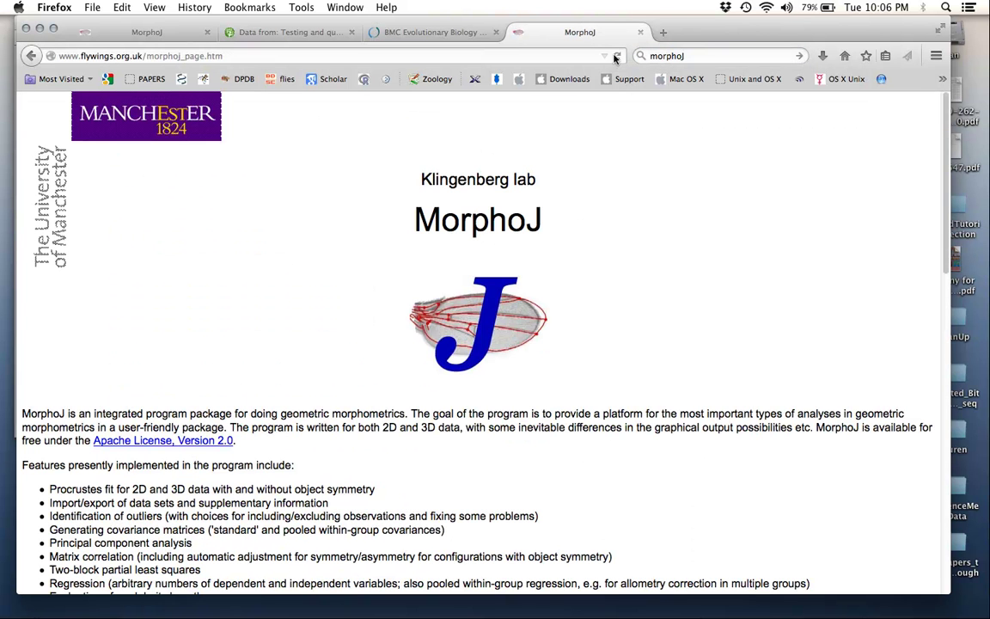
Close the duplicate tab and scroll down to the Downloads and Program documentation sections.
click(640, 32)
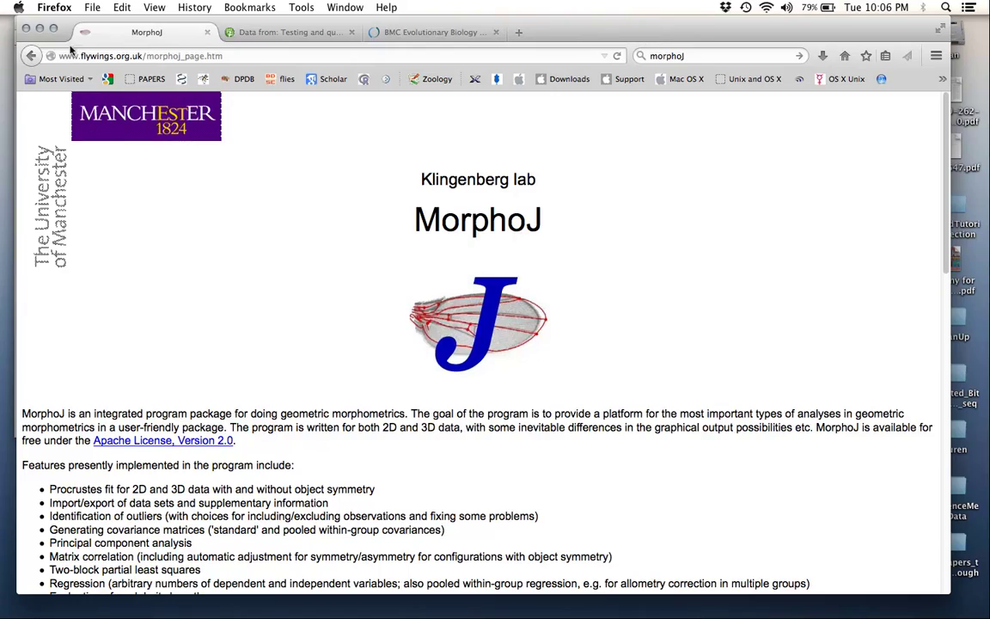
scroll(318, 219, down, 10)
scroll(329, 217, down, 5)
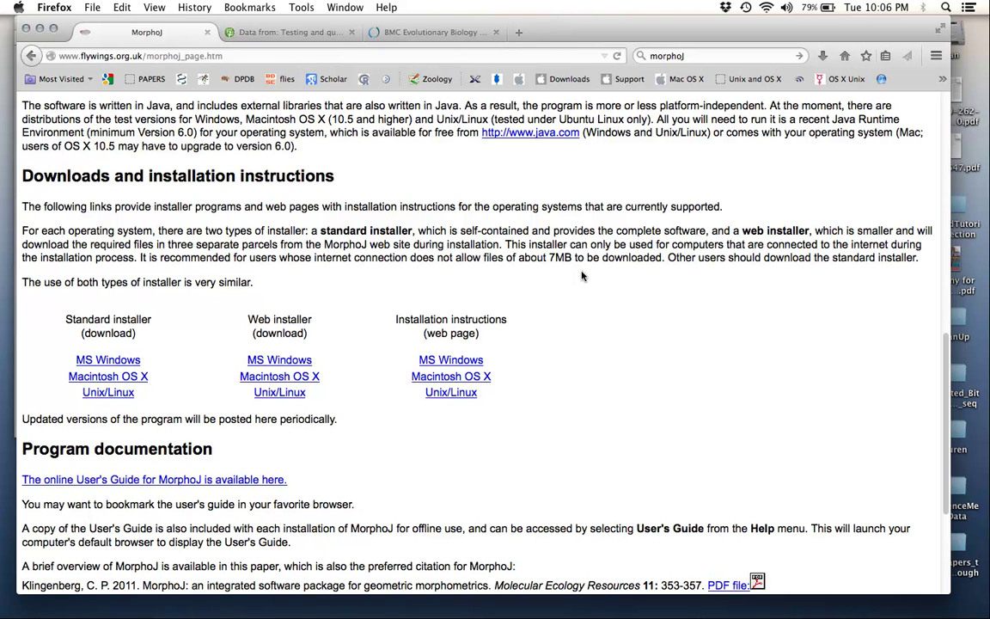
scroll(581, 276, down, 2)
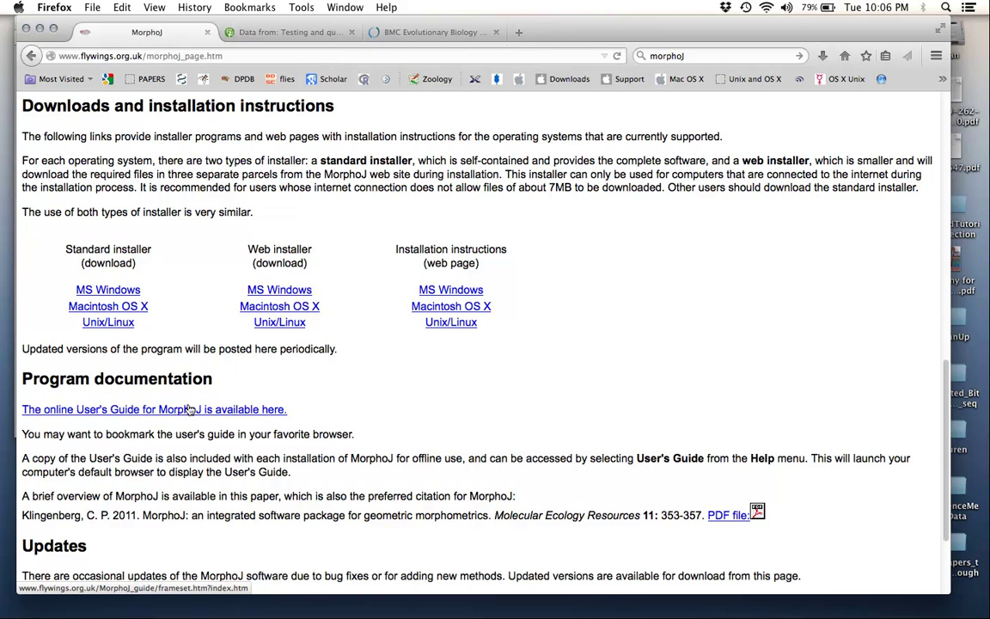
Open the MorphoJ User's Guide in a new tab and view it.
right_click(204, 413)
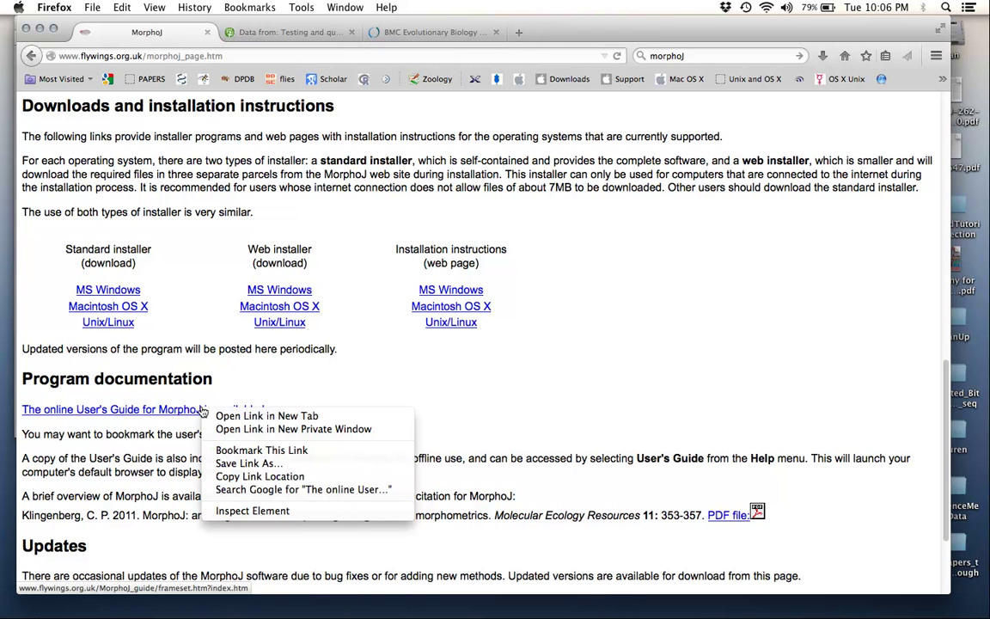
click(226, 414)
click(226, 27)
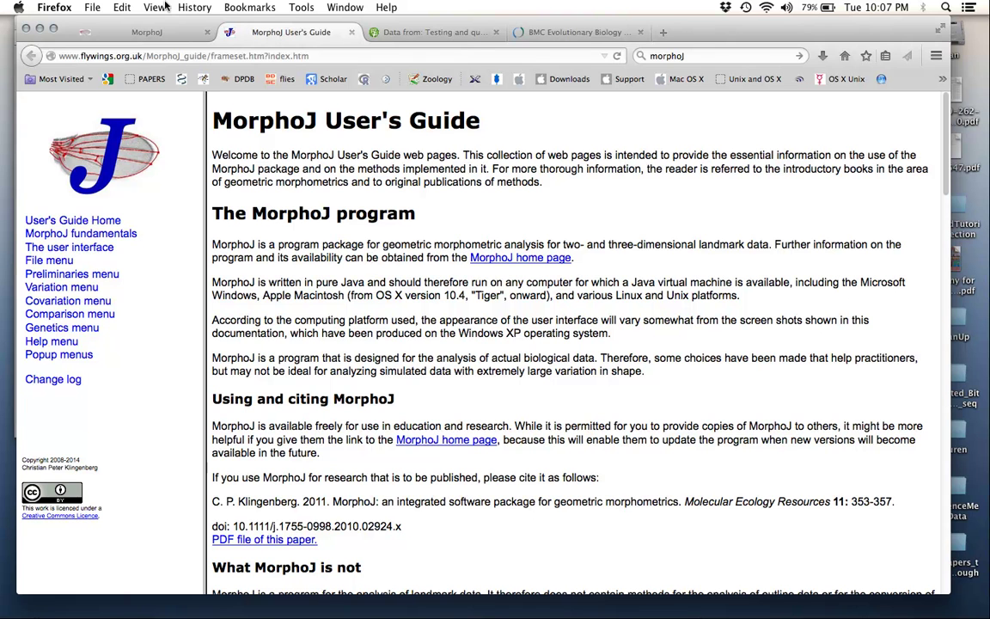
Return to the MorphoJ home page tab and scroll back to the top.
click(152, 33)
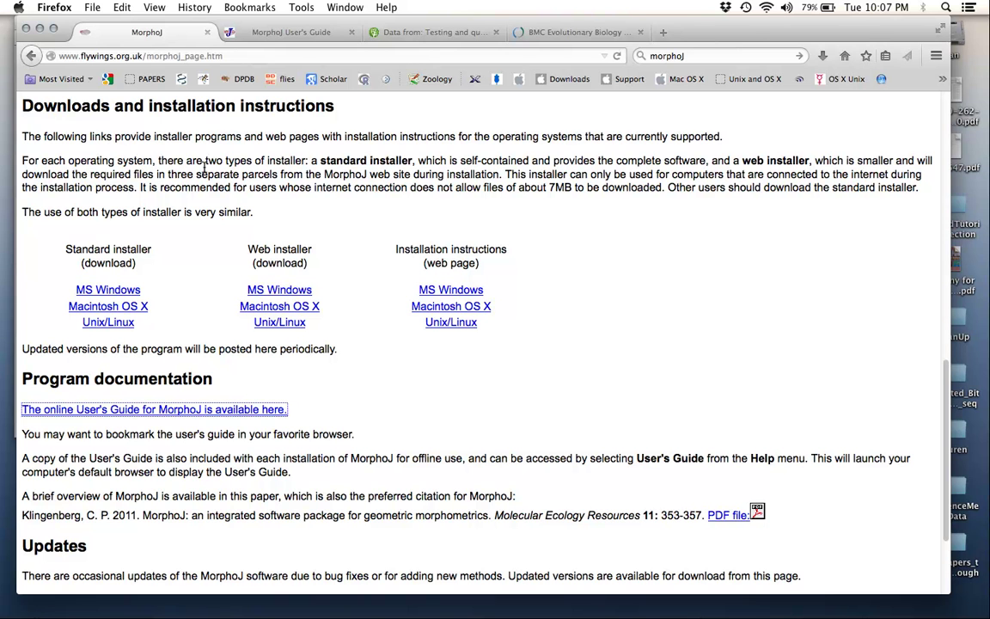
scroll(688, 238, down, 5)
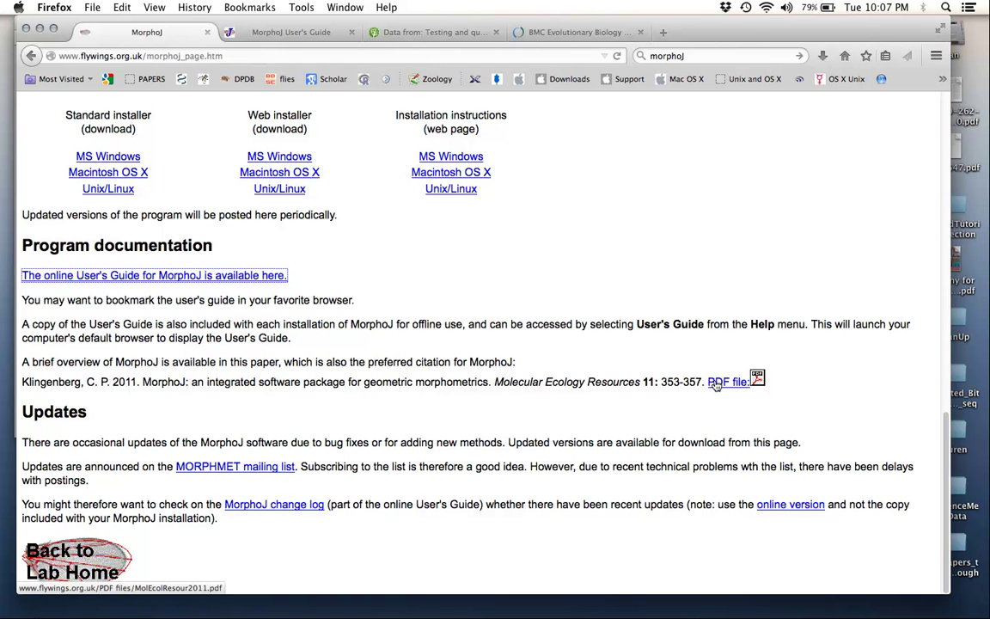
scroll(316, 236, up, 10)
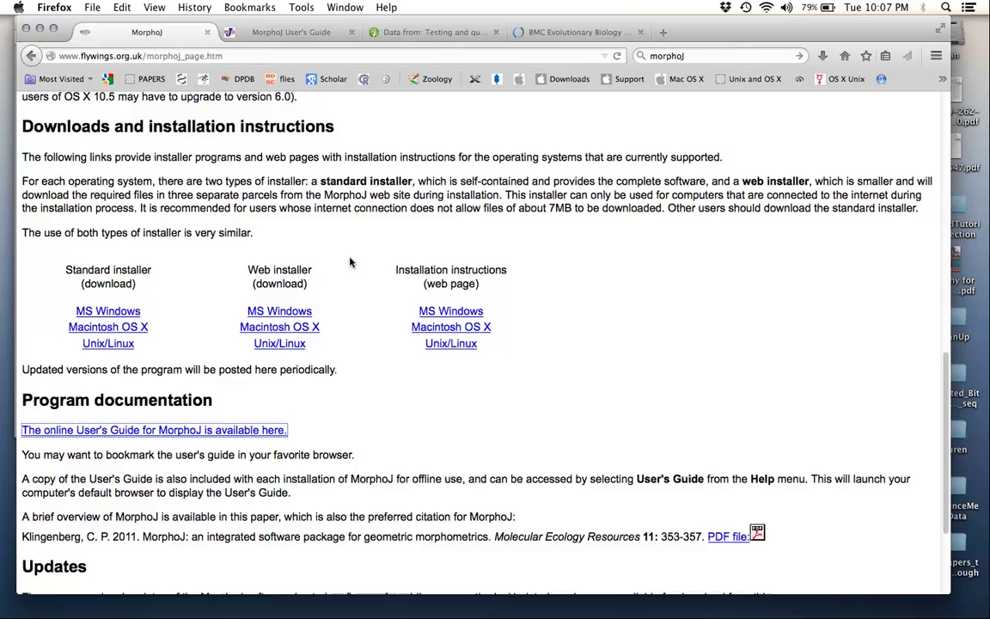
scroll(254, 289, up, 15)
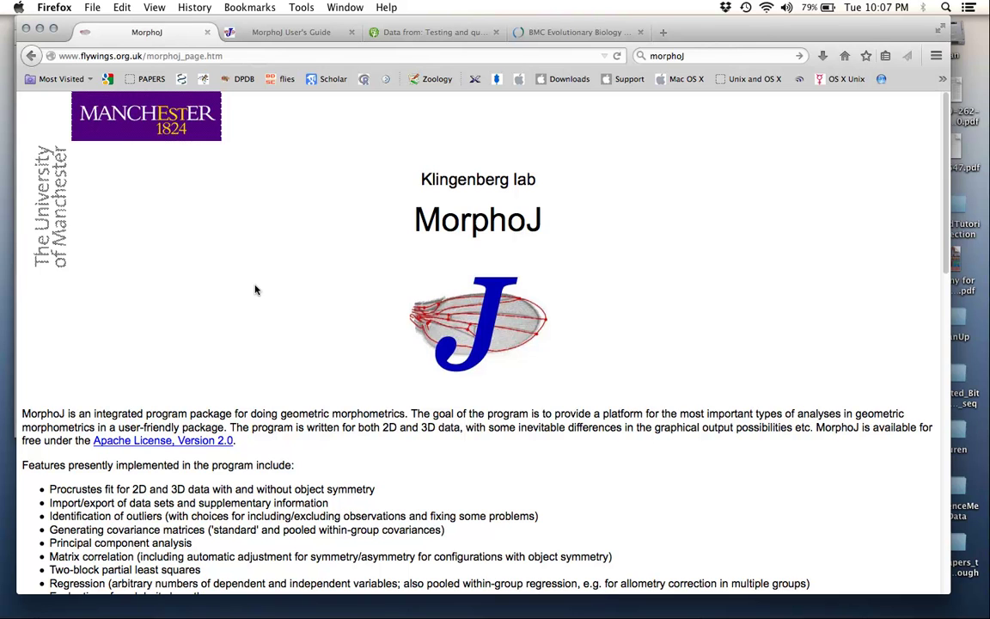
Minimize Firefox and launch MorphoJ through Spotlight search.
click(40, 30)
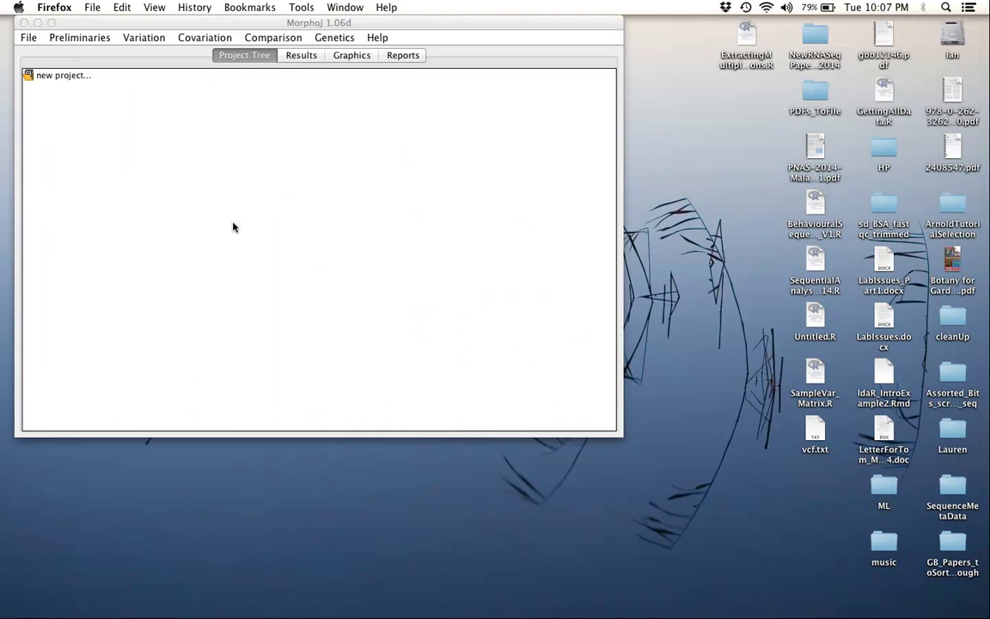
click(947, 7)
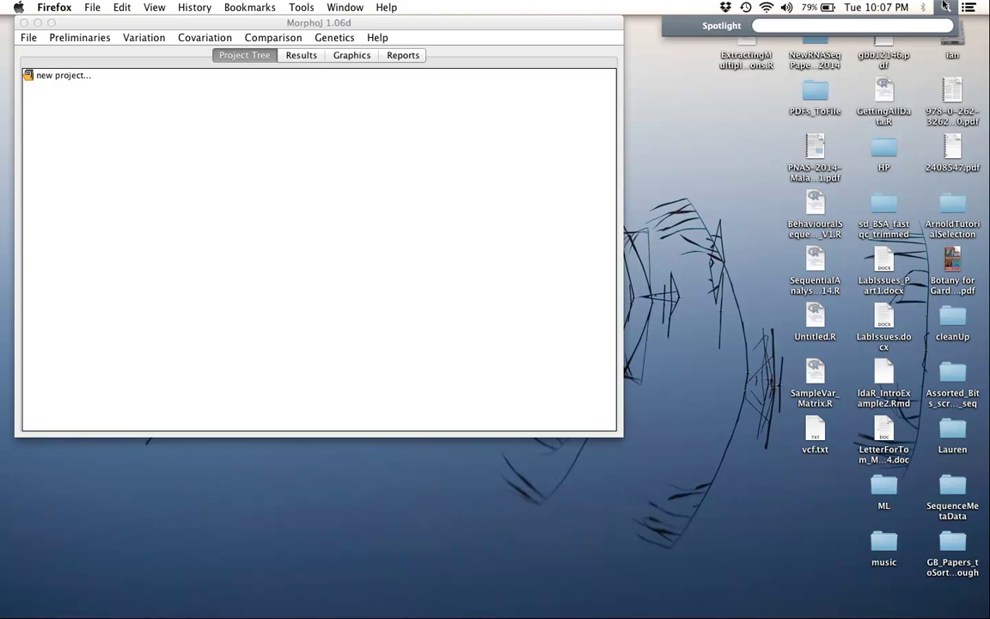
text(mi)
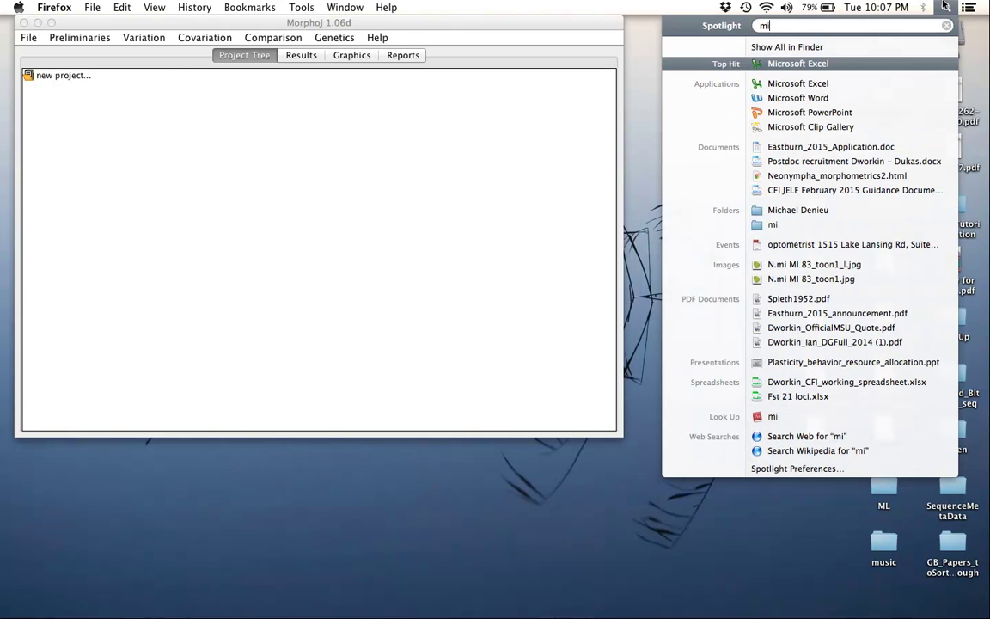
key(BackSpace)
text(orph)
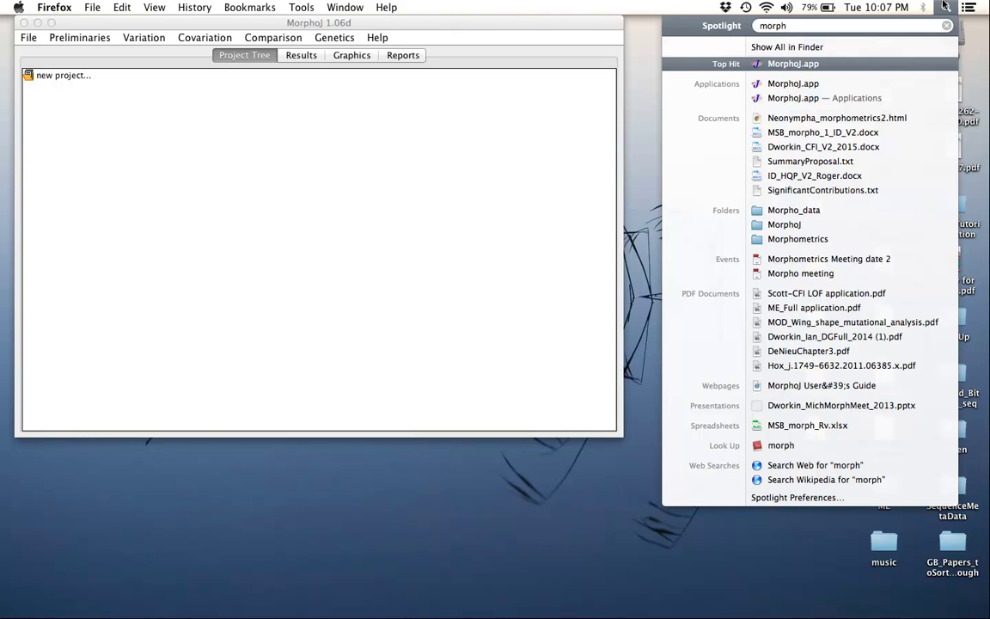
click(424, 165)
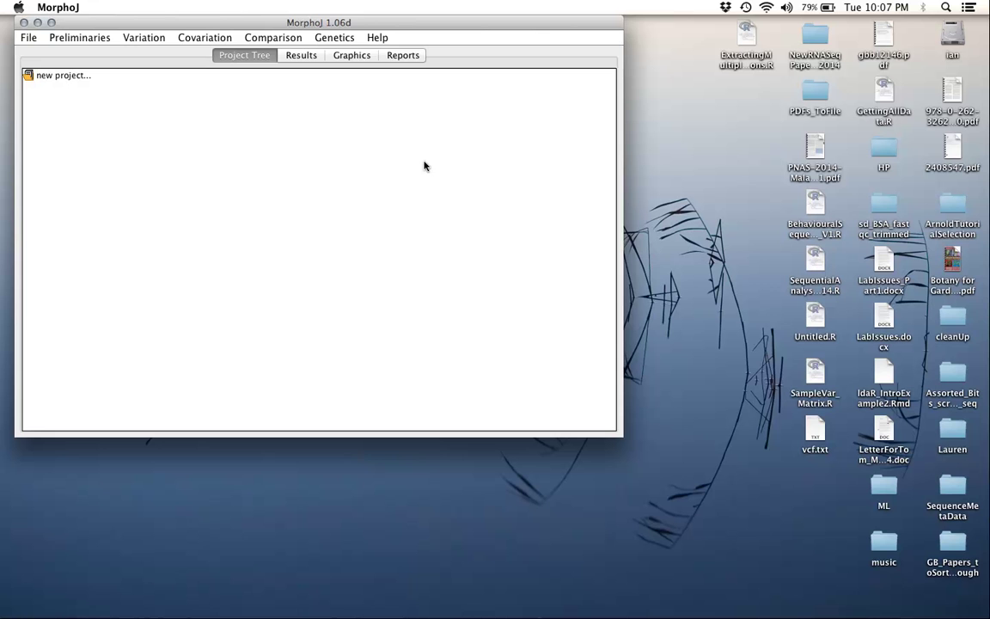
Check the File > Open Recent Project list, then dismiss it without choosing.
click(31, 38)
mouse_move(112, 108)
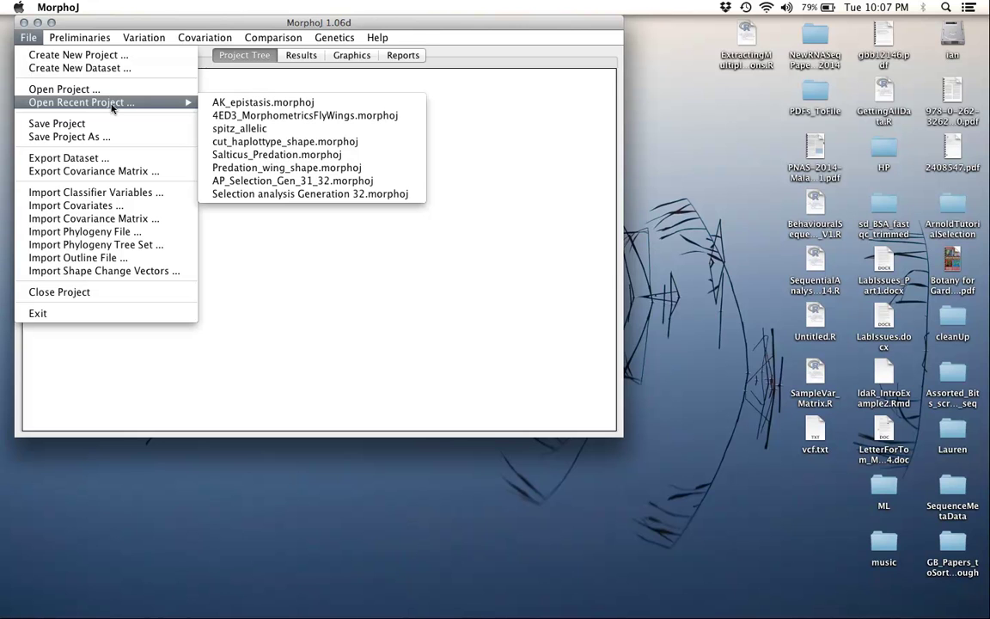
click(335, 232)
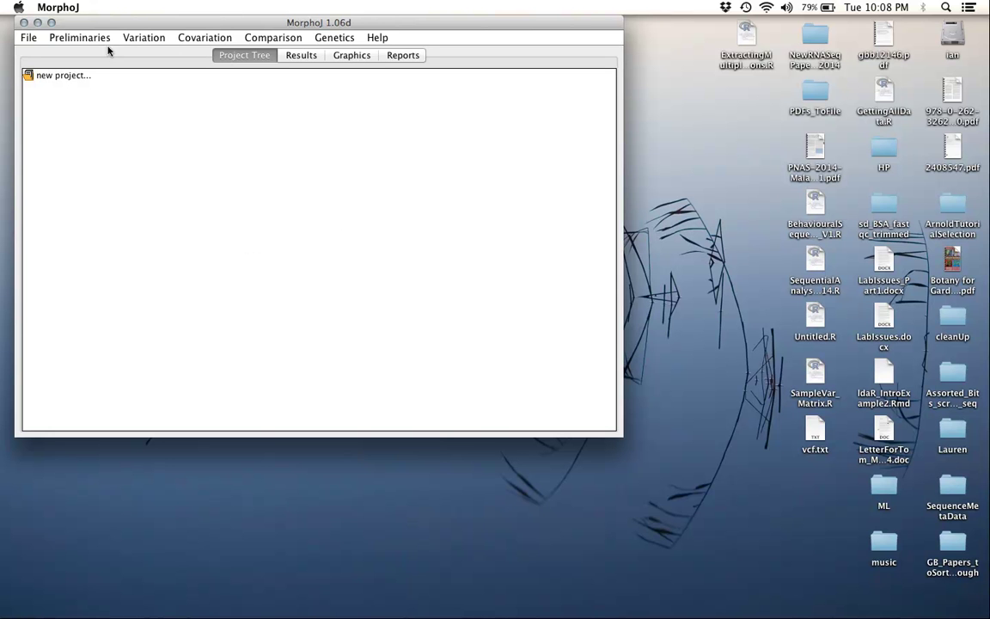
Restore Firefox from the Dock and glance over the Dryad data page.
mouse_move(843, 593)
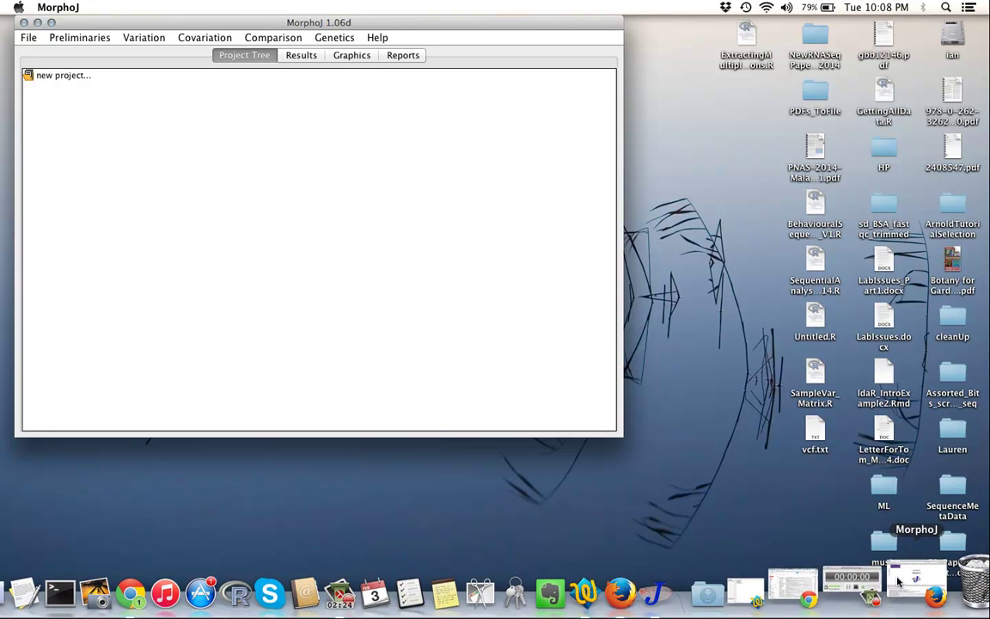
click(898, 582)
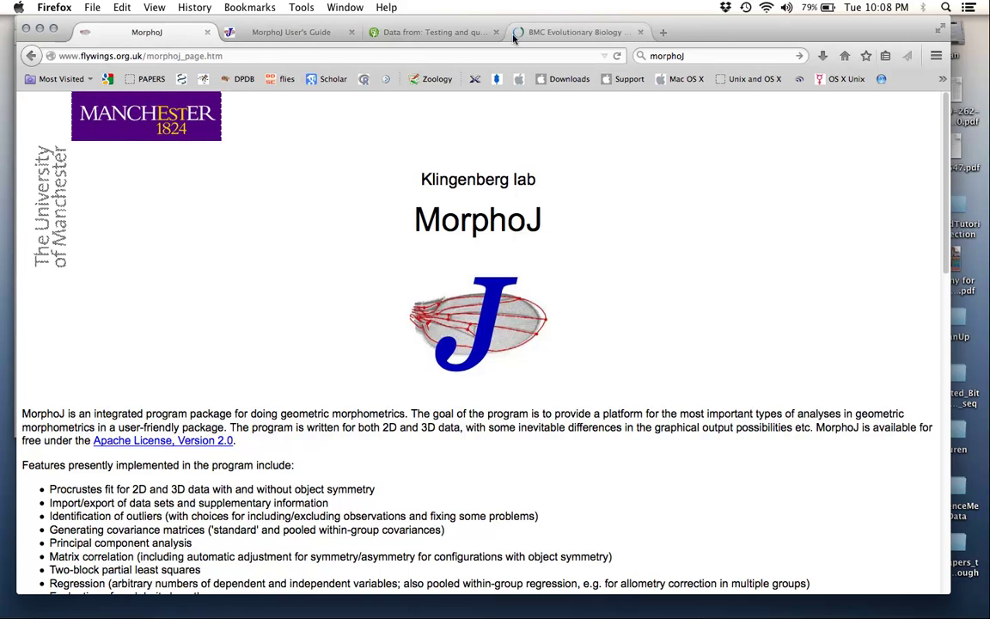
click(418, 35)
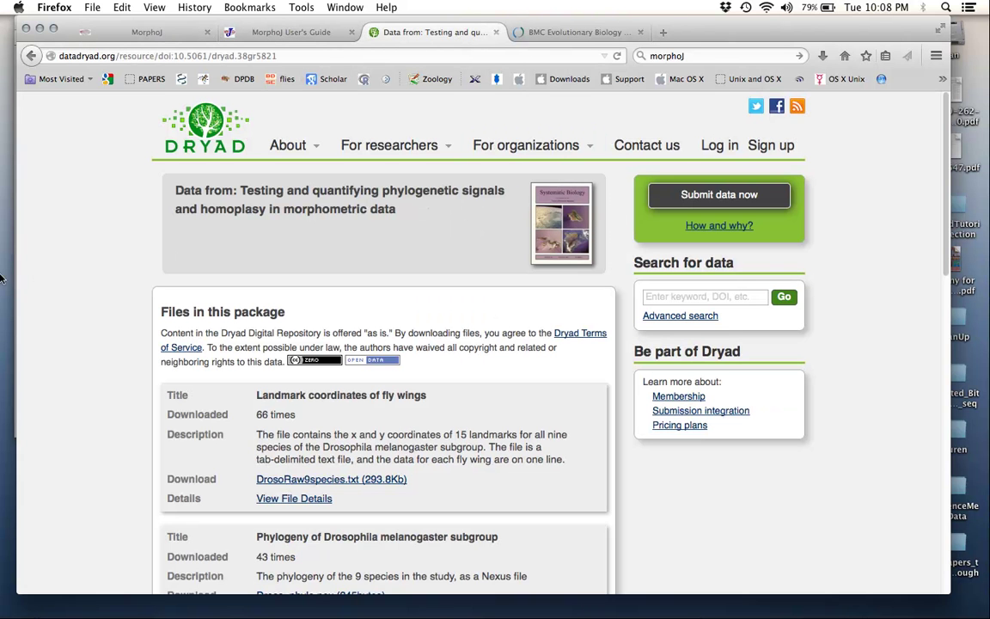
scroll(80, 210, down, 1)
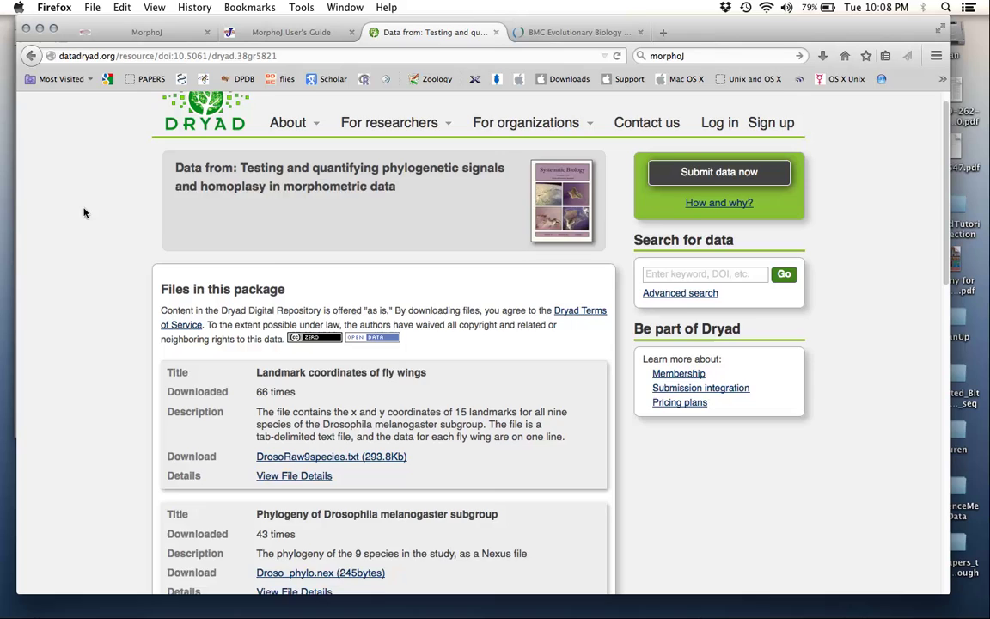
scroll(84, 213, up, 1)
Review the BMC Evolutionary Biology Drosophila wing article, then go back to the Dryad page.
click(520, 32)
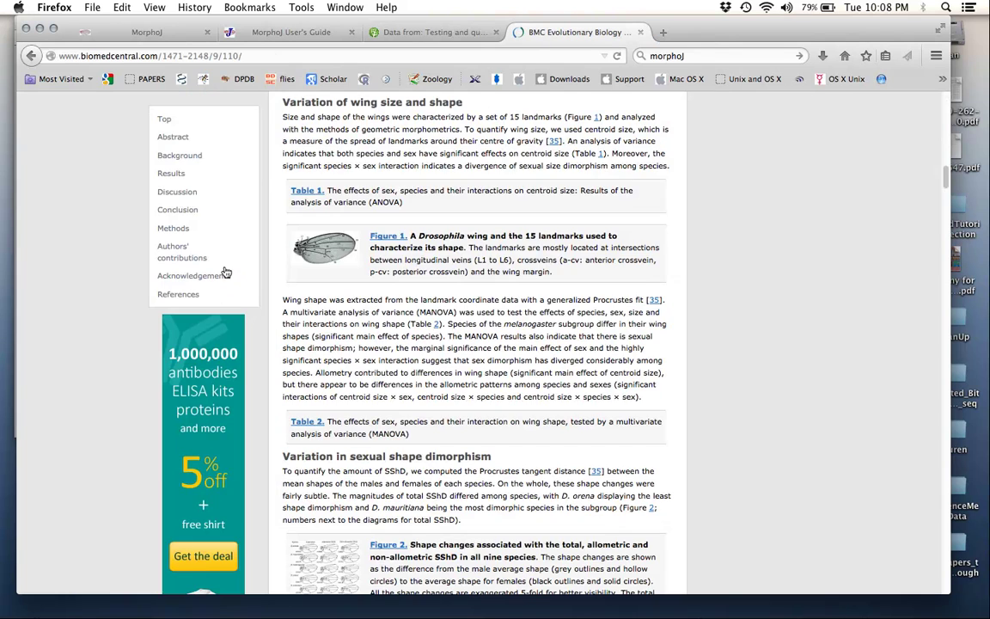
scroll(223, 271, up, 15)
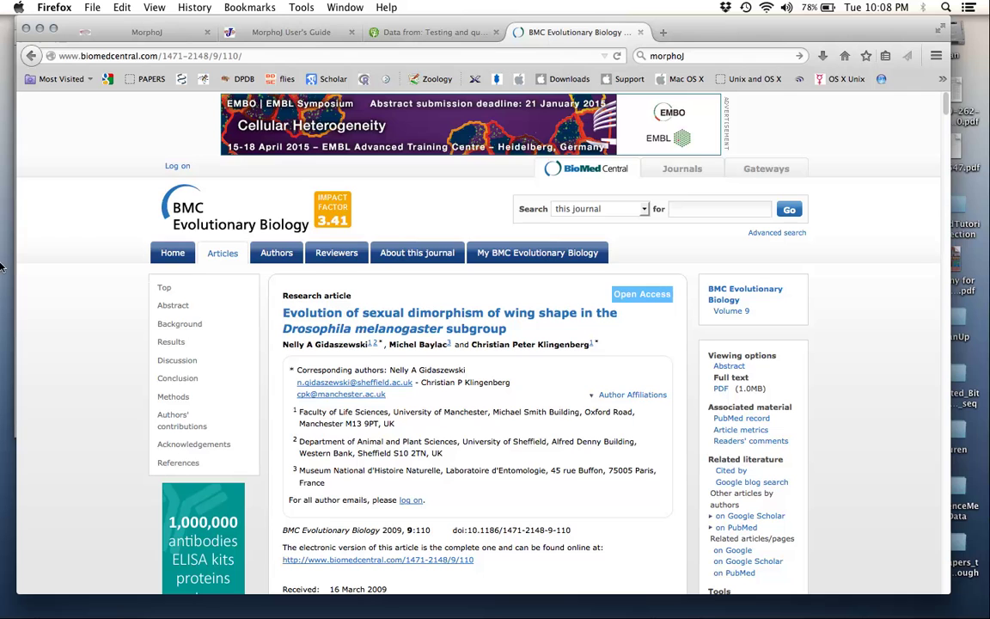
click(372, 32)
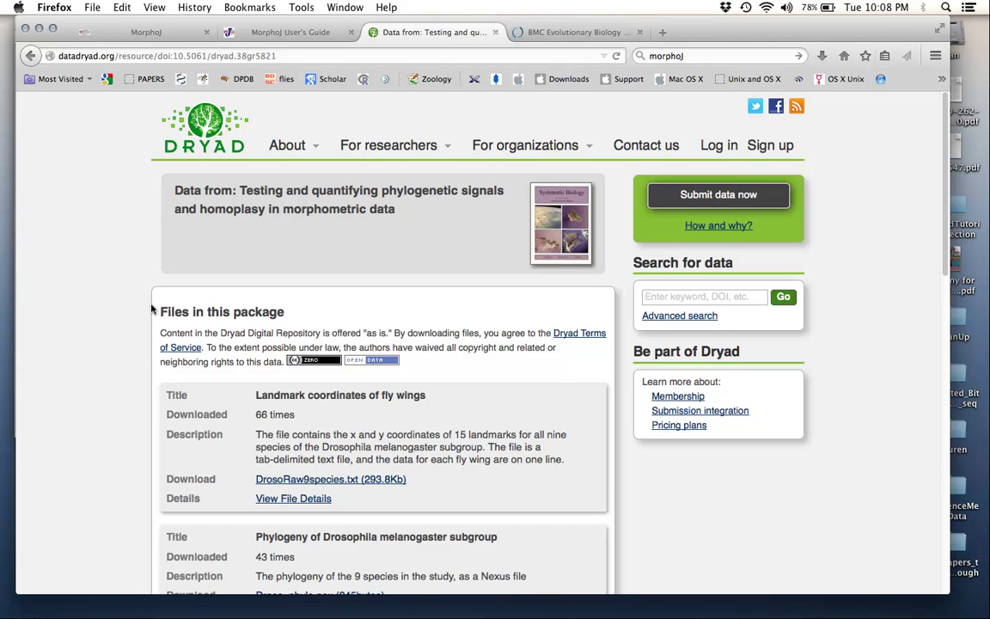
Preview the DrosoRaw9species.txt landmark file, noting specimen ID ErectF01, then close it.
scroll(140, 288, down, 1)
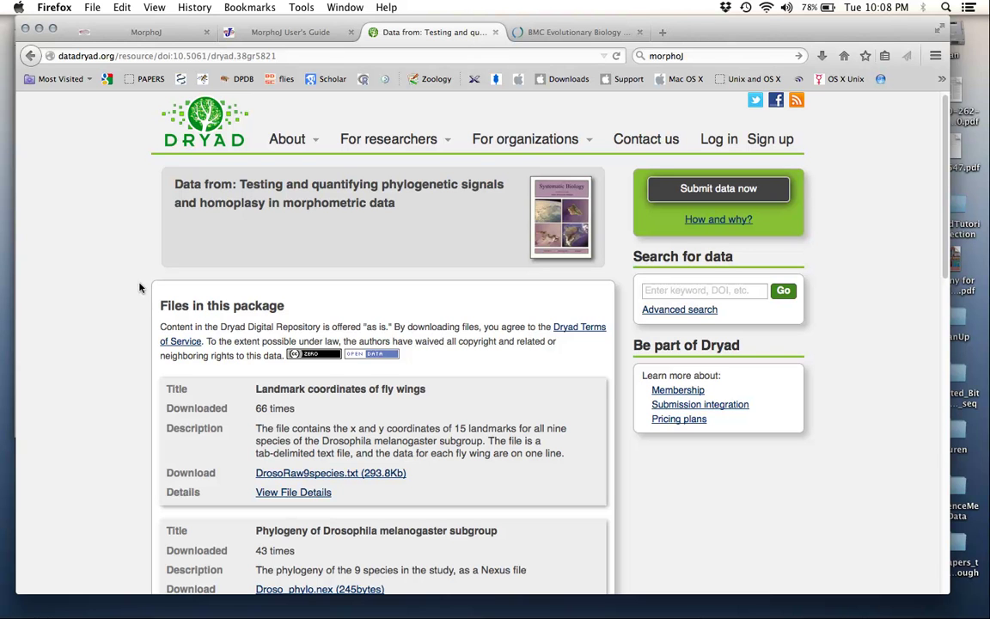
scroll(140, 288, down, 5)
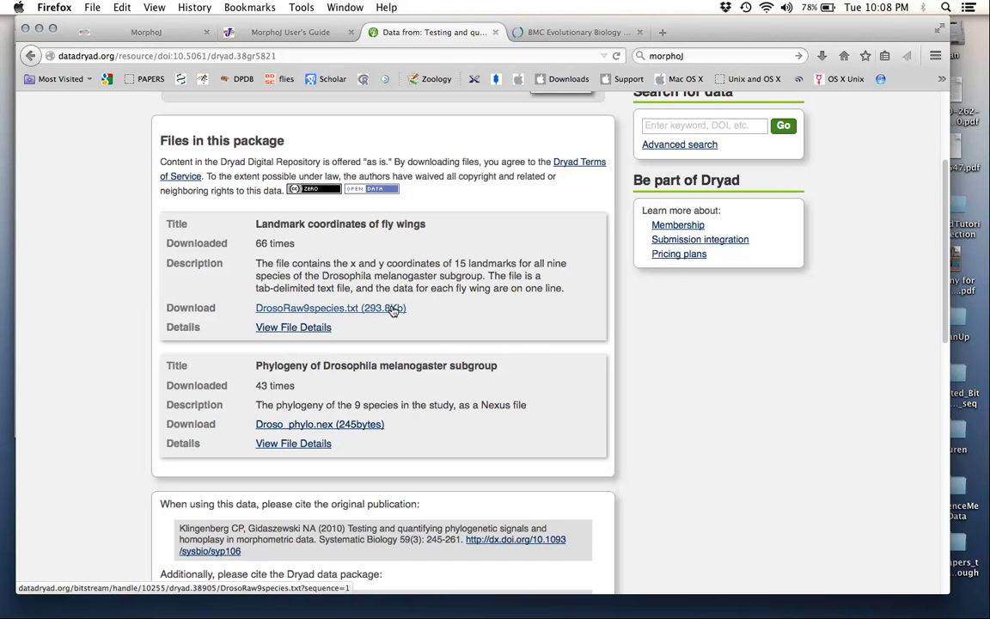
right_click(393, 310)
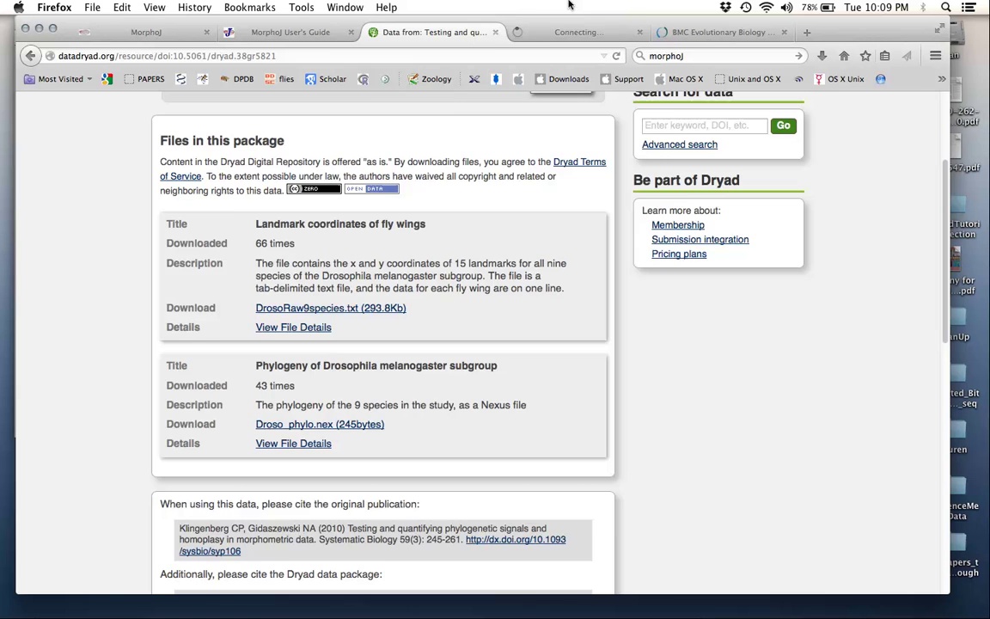
click(568, 31)
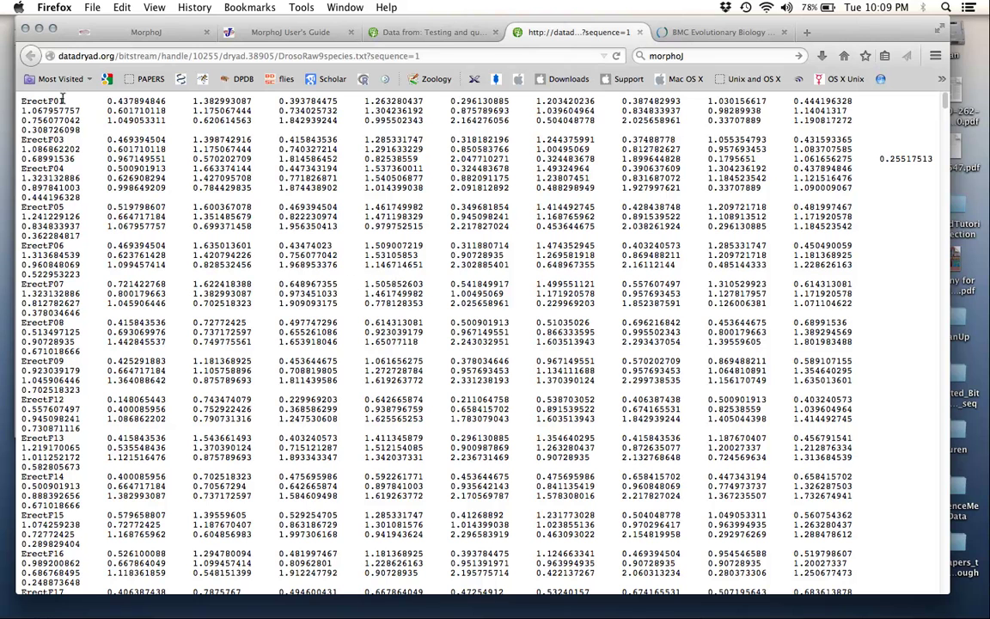
drag(62, 101, 19, 101)
click(640, 33)
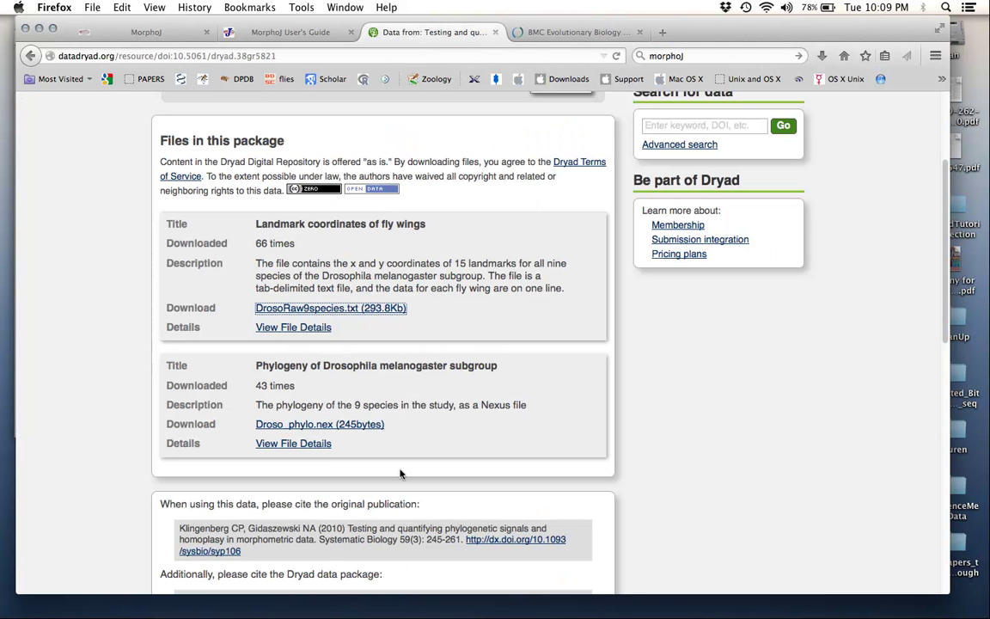
Preview and close the Nexus phylogeny file, then minimize Firefox from the BMC tab.
right_click(347, 428)
click(370, 439)
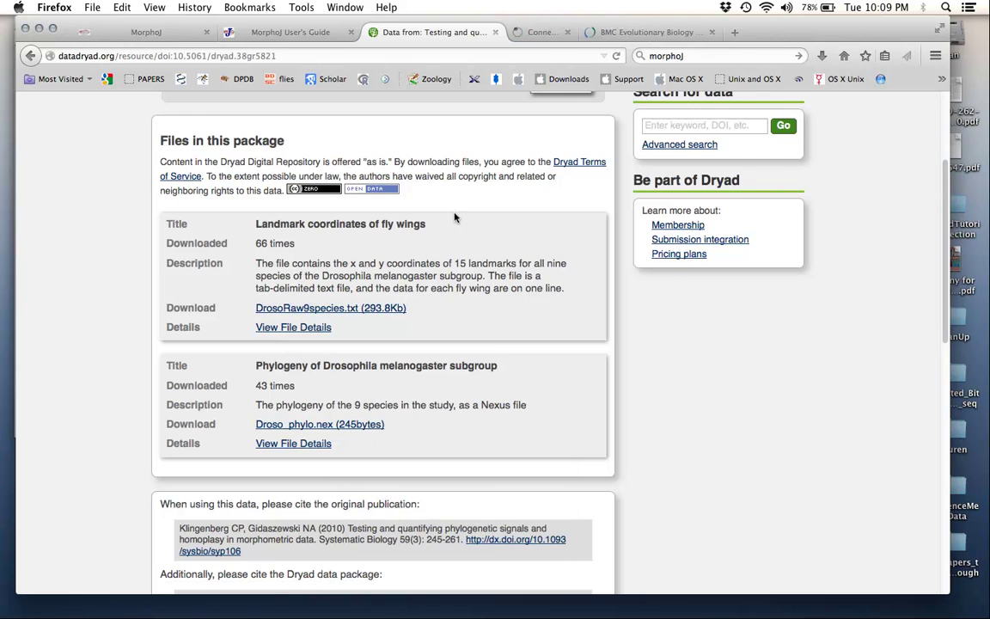
click(535, 33)
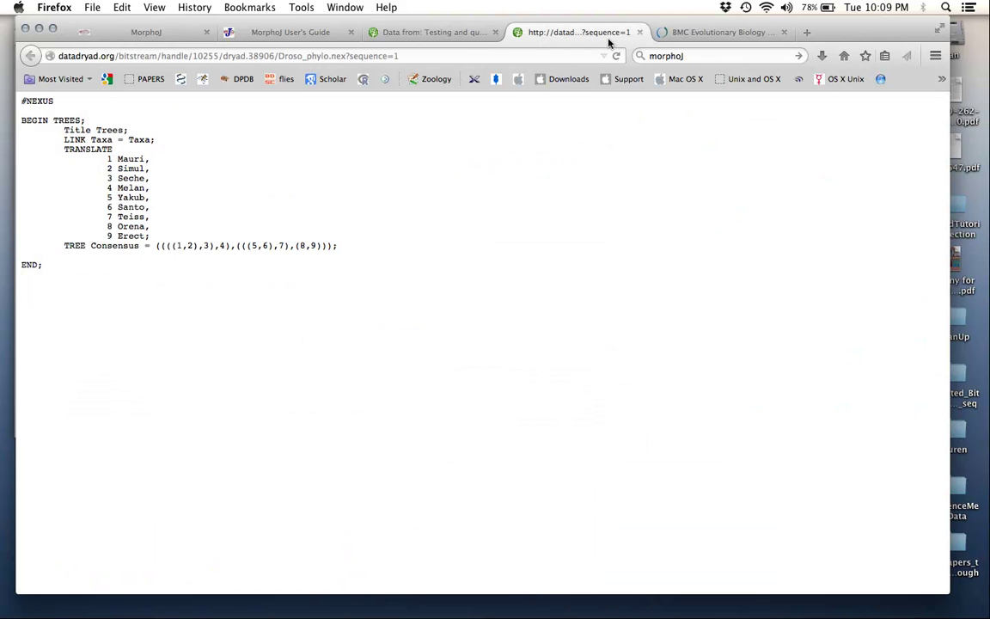
click(638, 32)
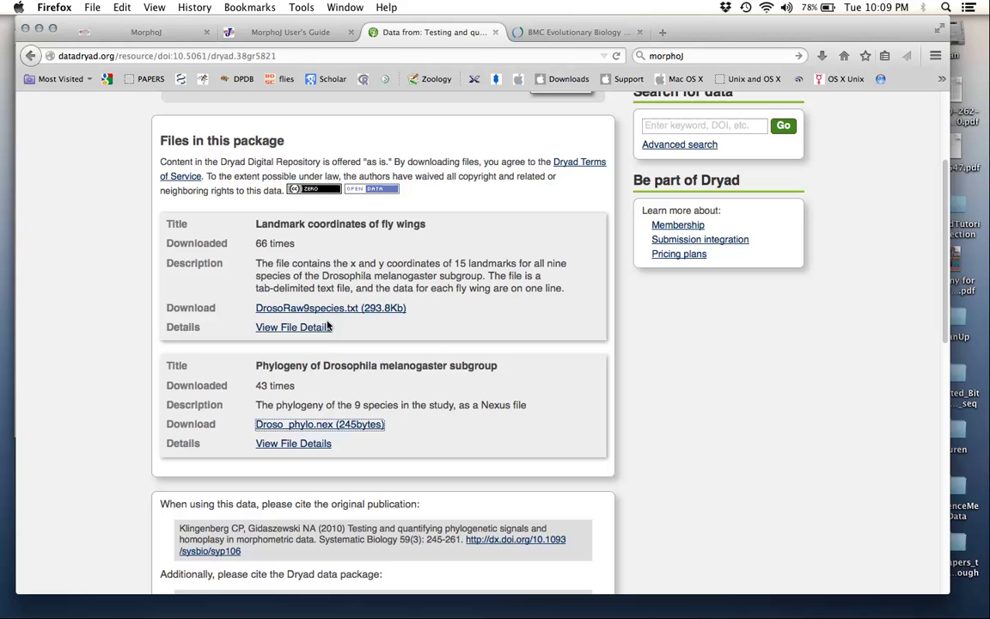
click(526, 32)
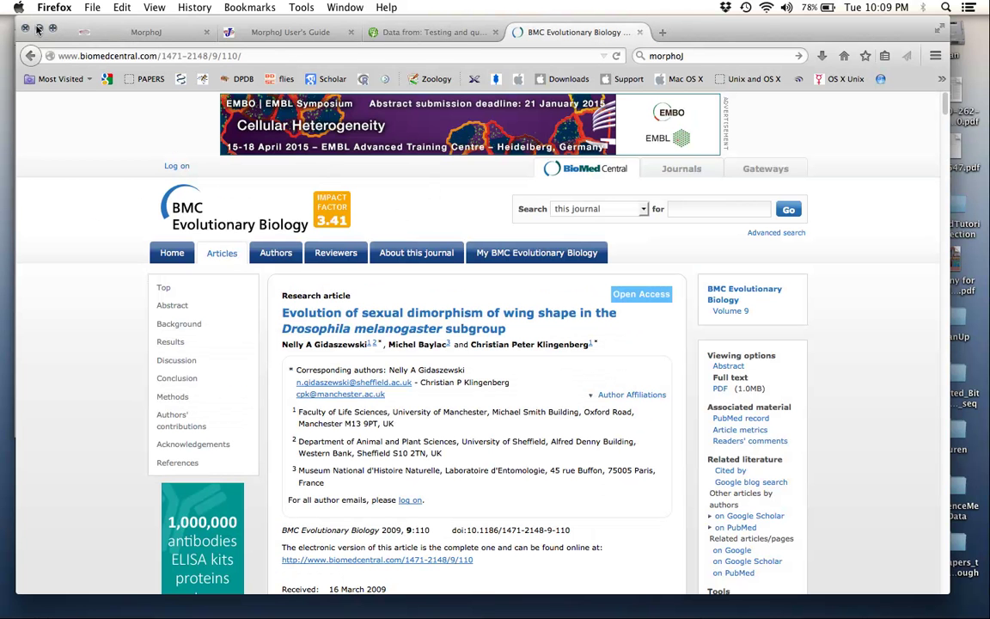
click(39, 28)
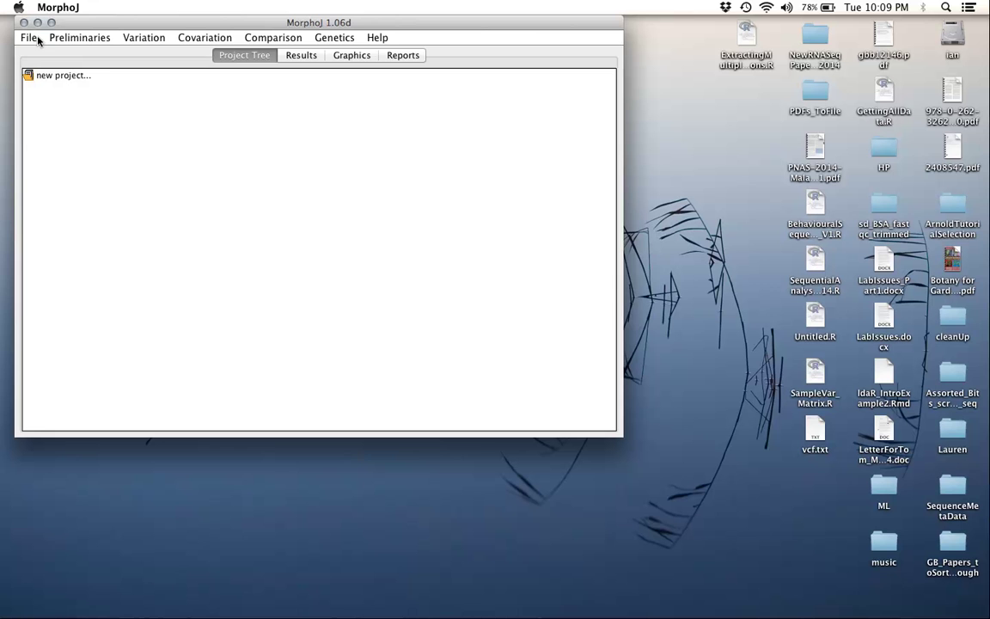
Create a new MorphoJ project named Drosophila_wing_15_landmark.
click(35, 42)
click(44, 46)
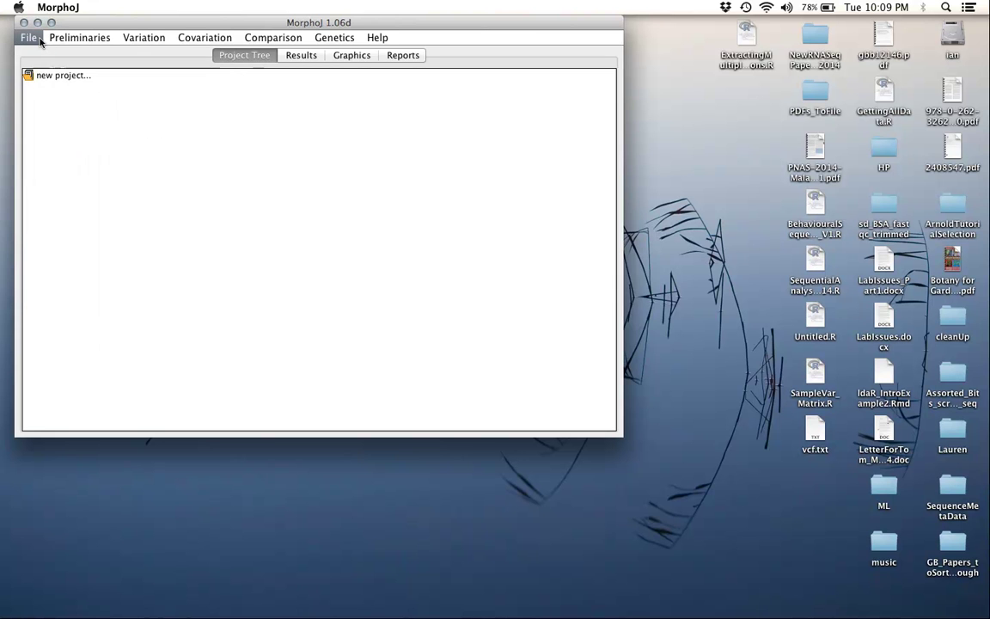
click(44, 46)
click(38, 50)
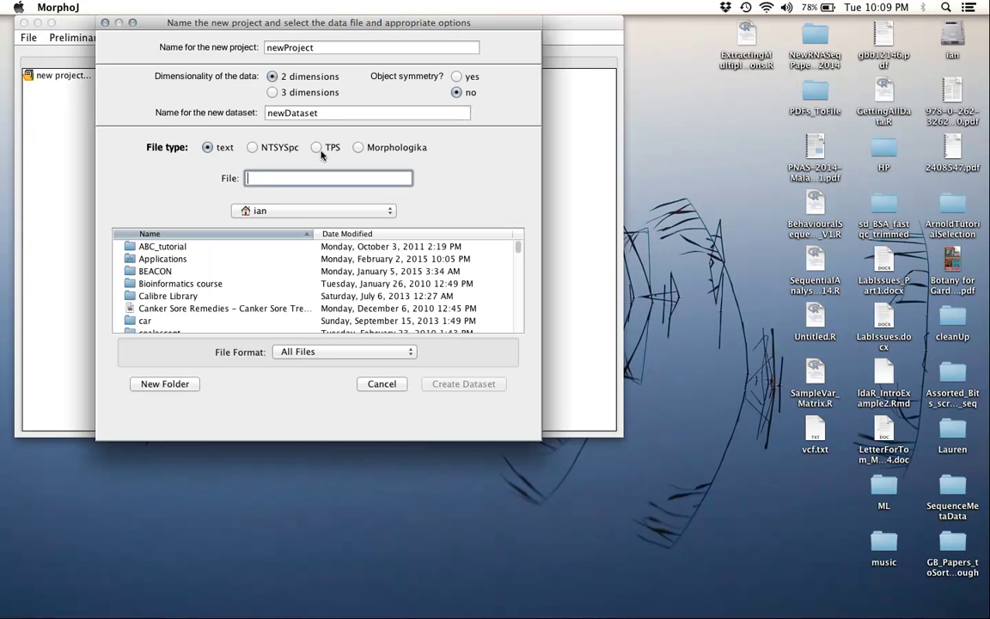
double_click(326, 47)
text(Drosophila)
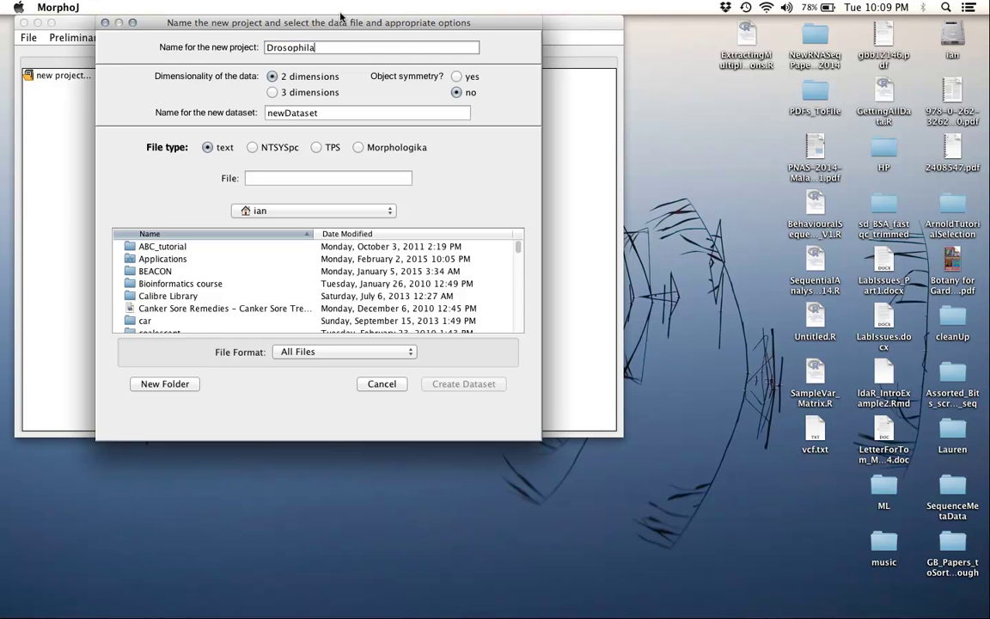
text(_wing_15_landmark)
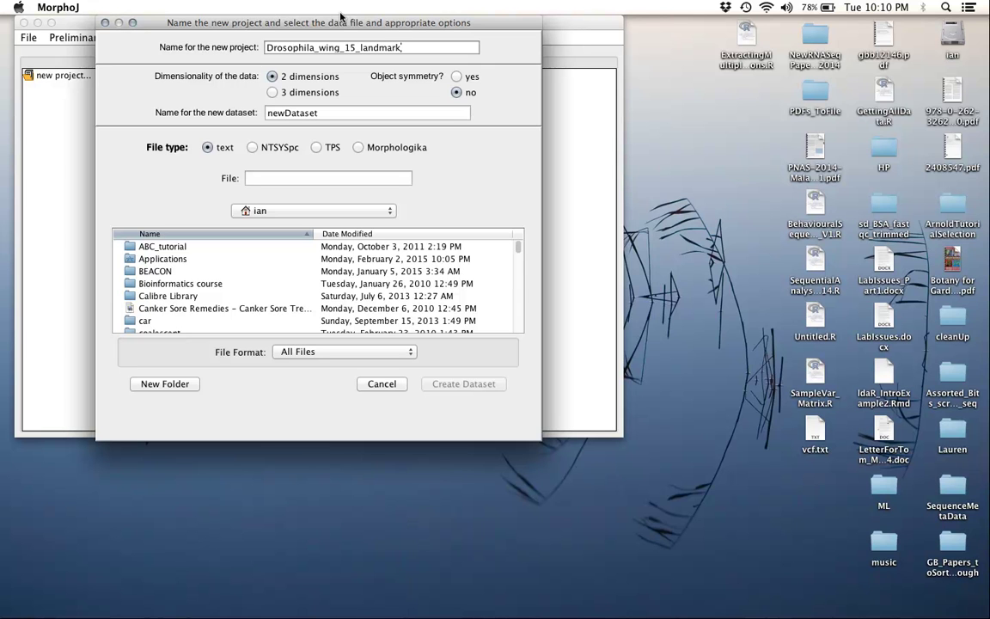
Name the dataset DrosophilaSpeciesSexualDimorphism and keep the data at 2 dimensions.
double_click(323, 112)
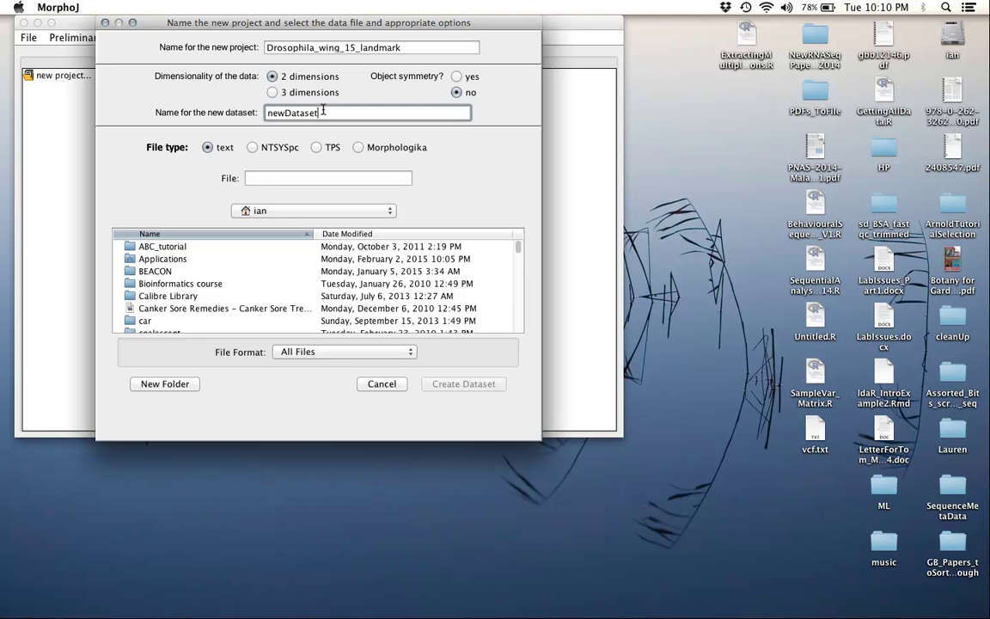
text(DrosophilaSpeciesSe)
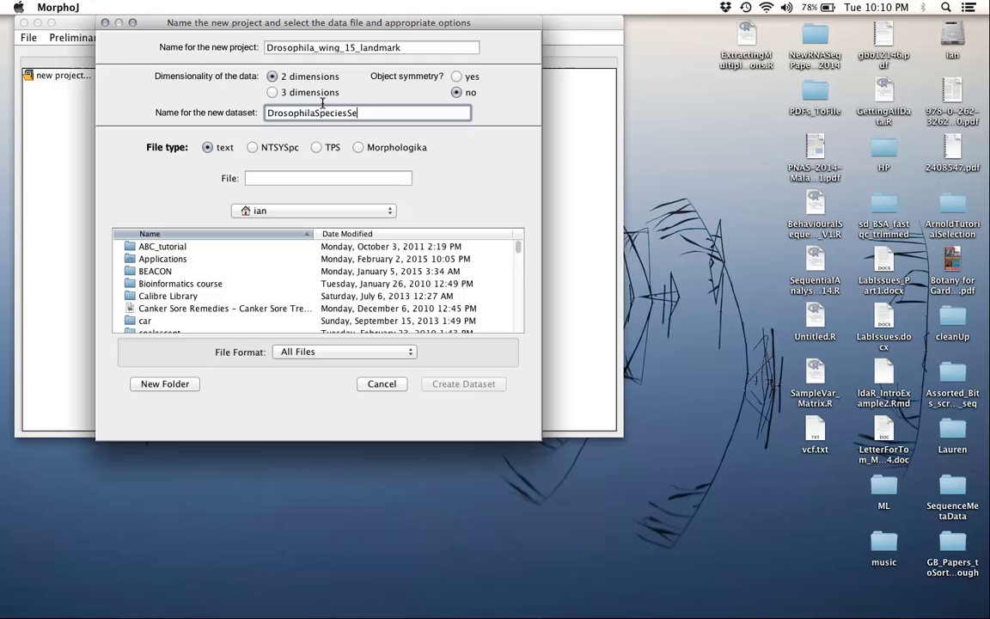
text(xualDimorphism)
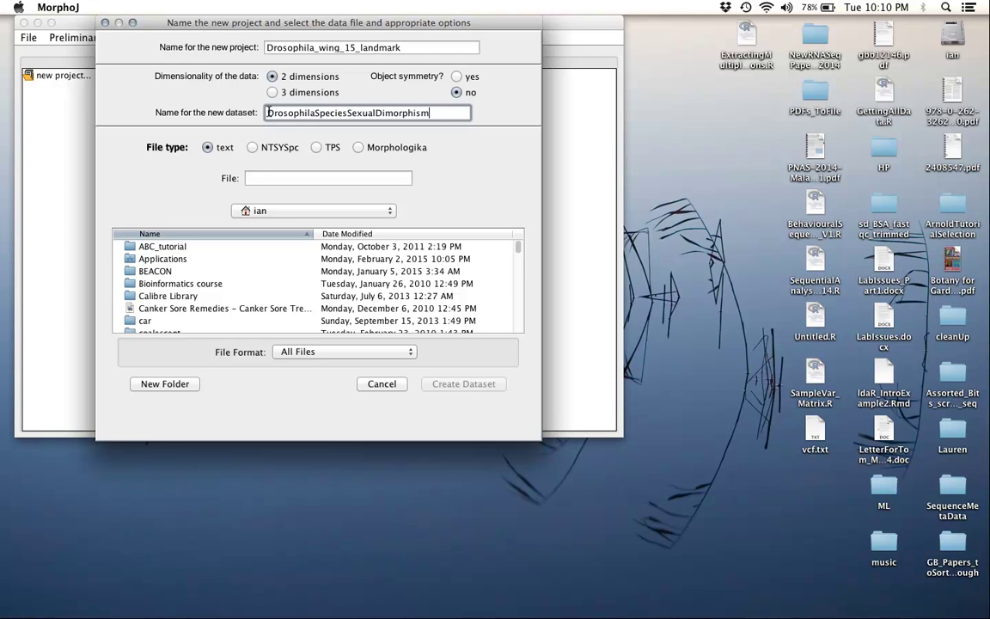
drag(267, 113, 321, 112)
drag(376, 112, 384, 112)
click(274, 91)
click(273, 76)
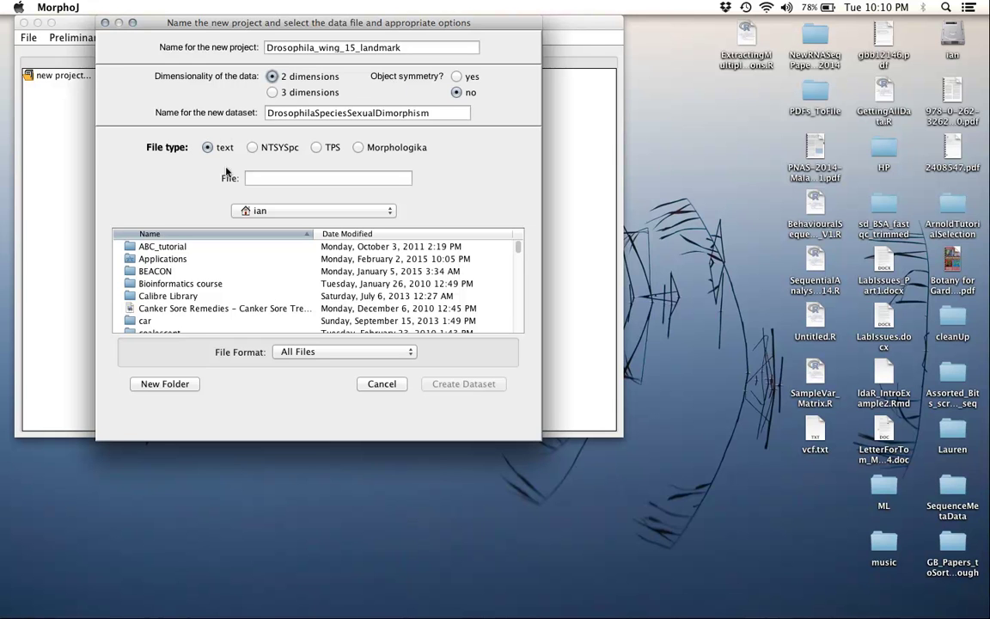
Create the dataset from Teaching and lectures/4ED3_2015/Tutorials/data/DrosoRaw9species.txt.
click(264, 179)
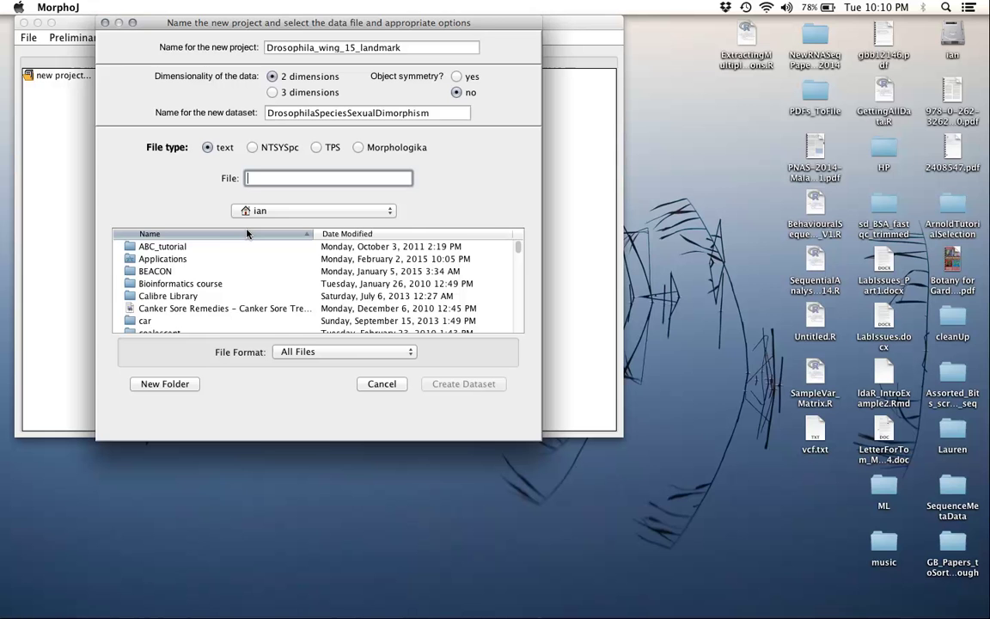
scroll(245, 237, down, 20)
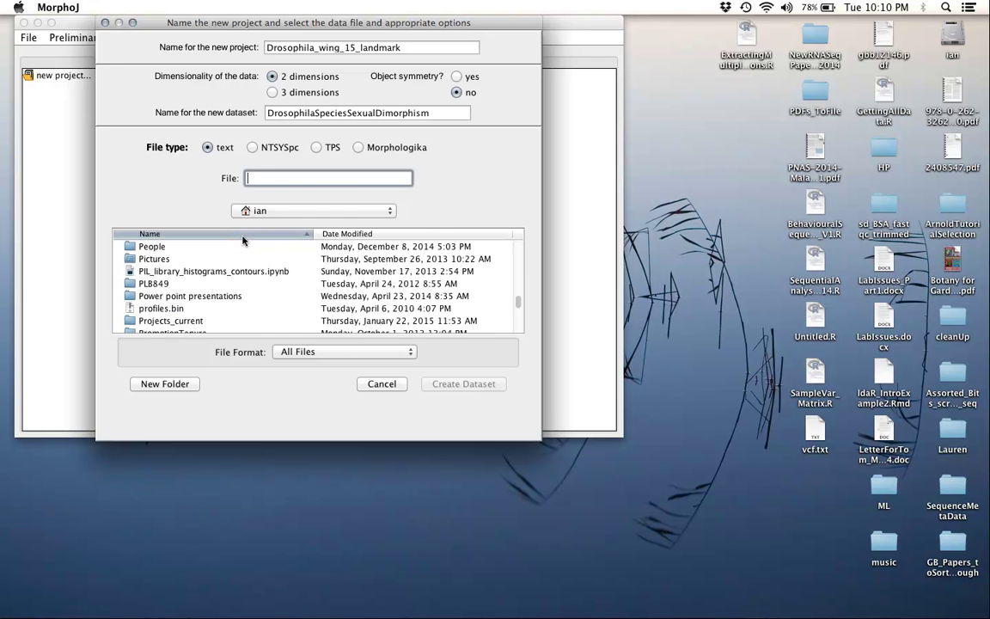
scroll(243, 242, down, 5)
double_click(214, 272)
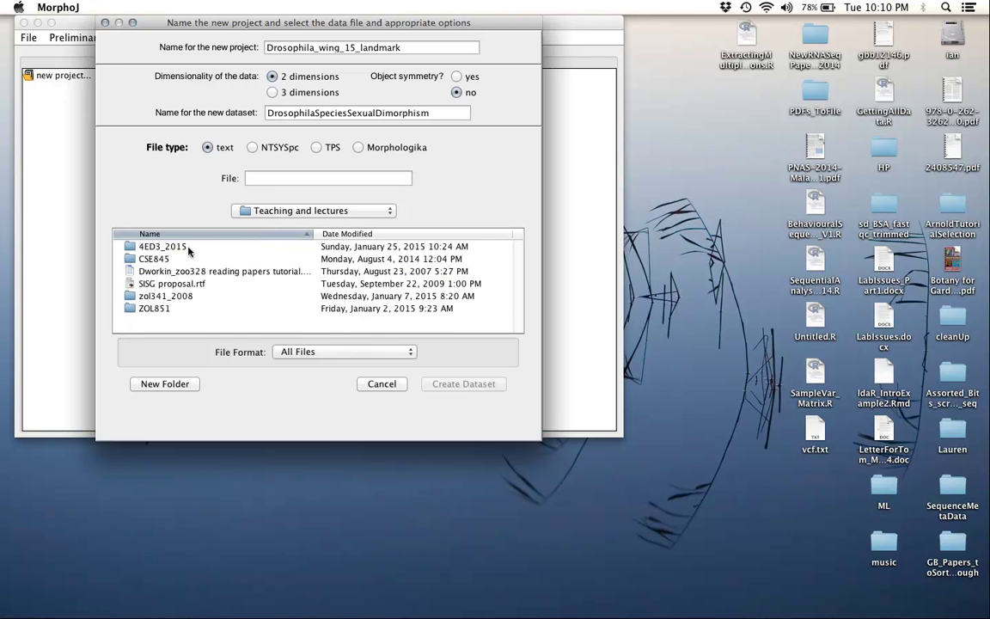
double_click(190, 247)
scroll(188, 298, down, 5)
double_click(168, 323)
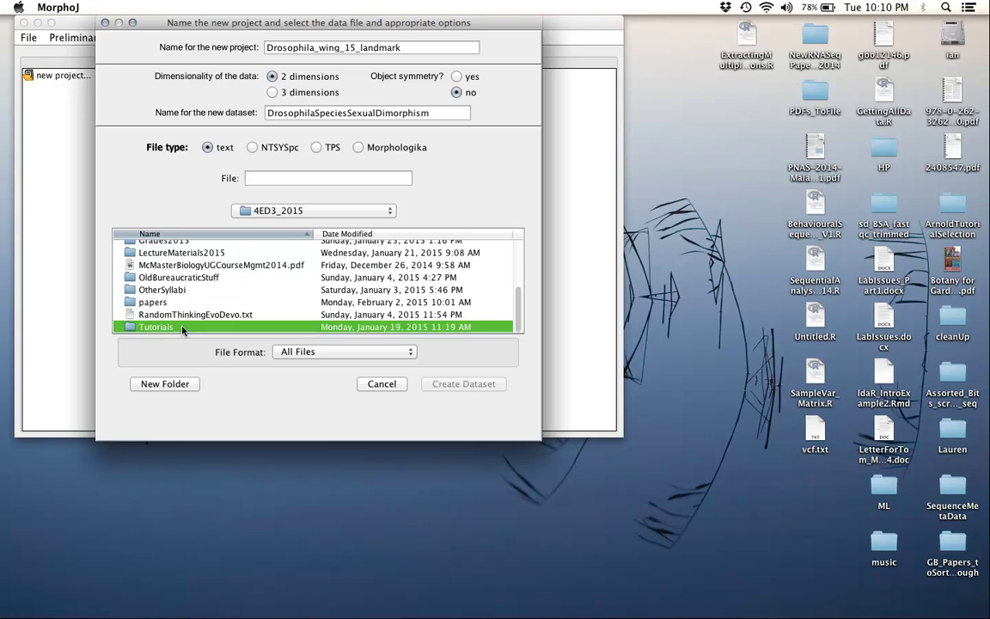
double_click(164, 261)
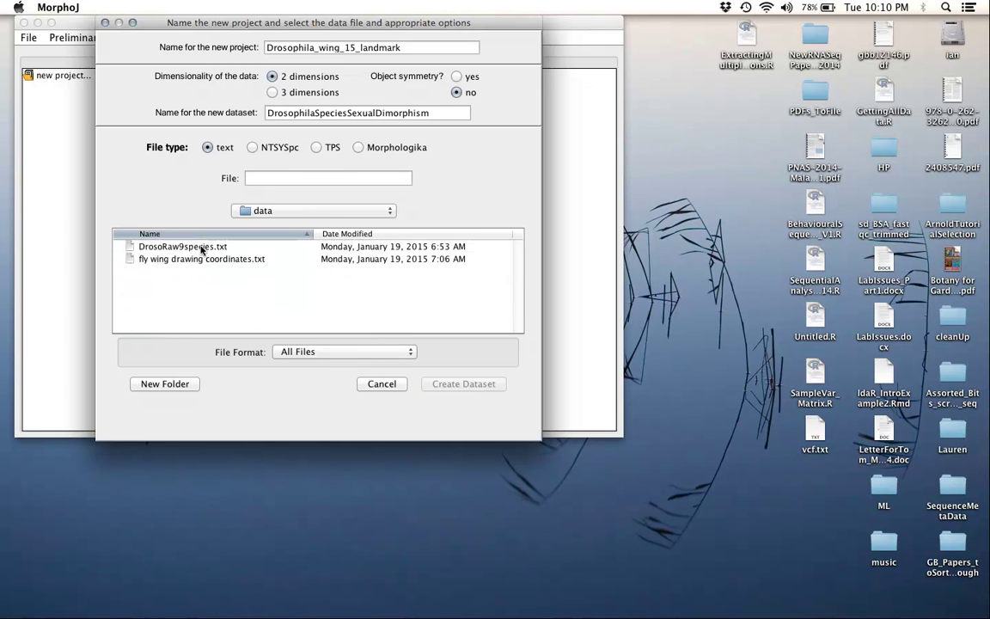
click(203, 248)
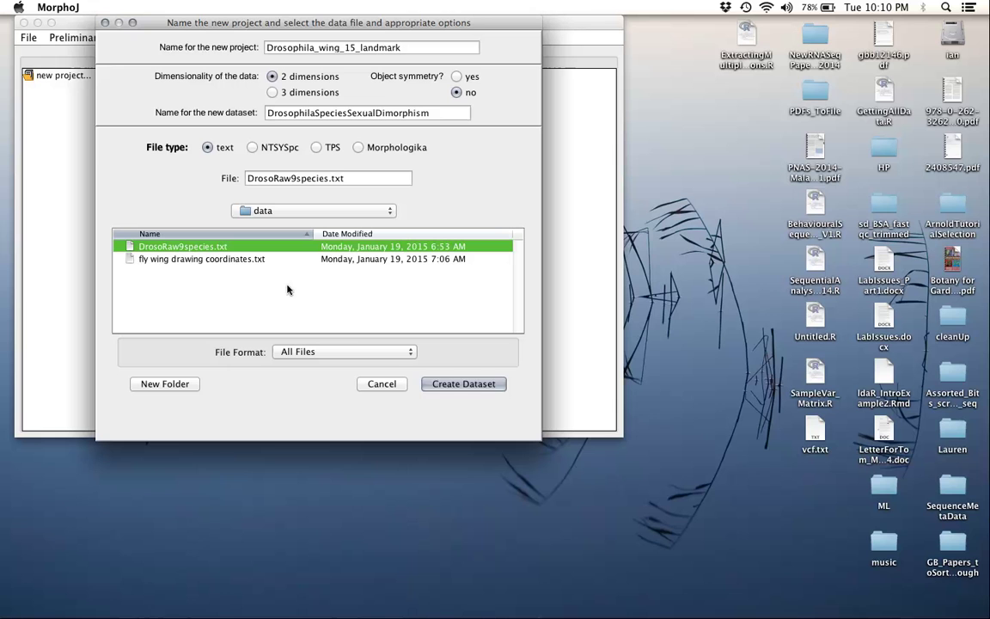
click(446, 387)
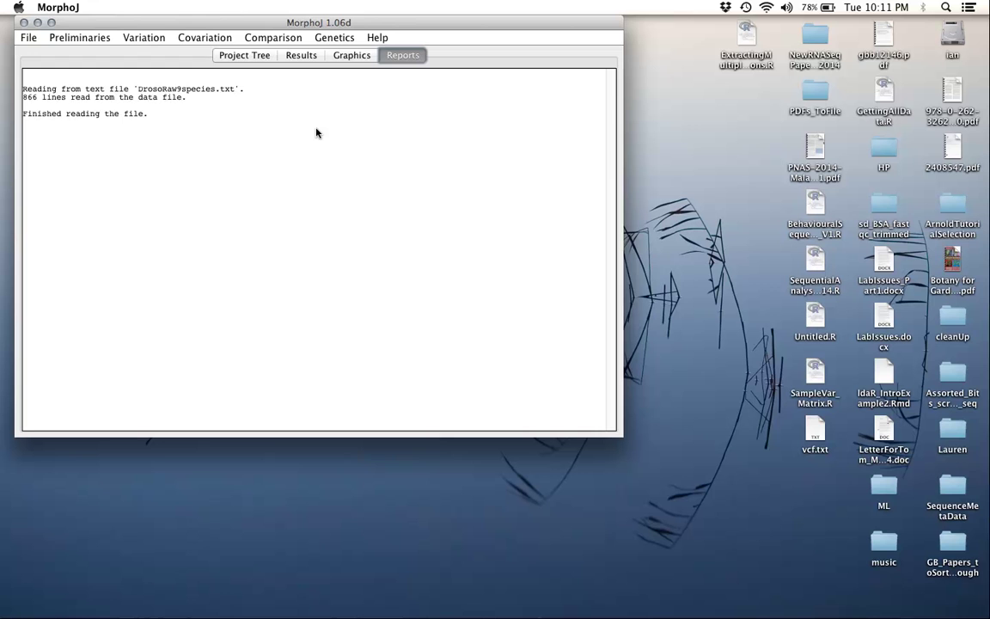
In the Project Tree, select the DrosophilaSpeciesSexualDimorphism dataset and open the Preliminaries menu.
click(358, 56)
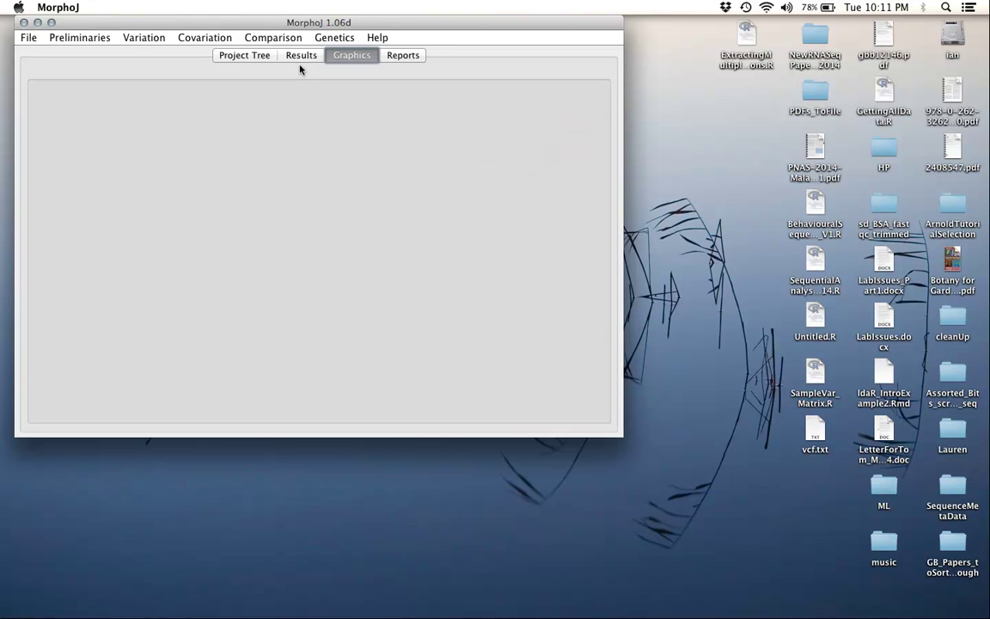
click(300, 56)
click(248, 57)
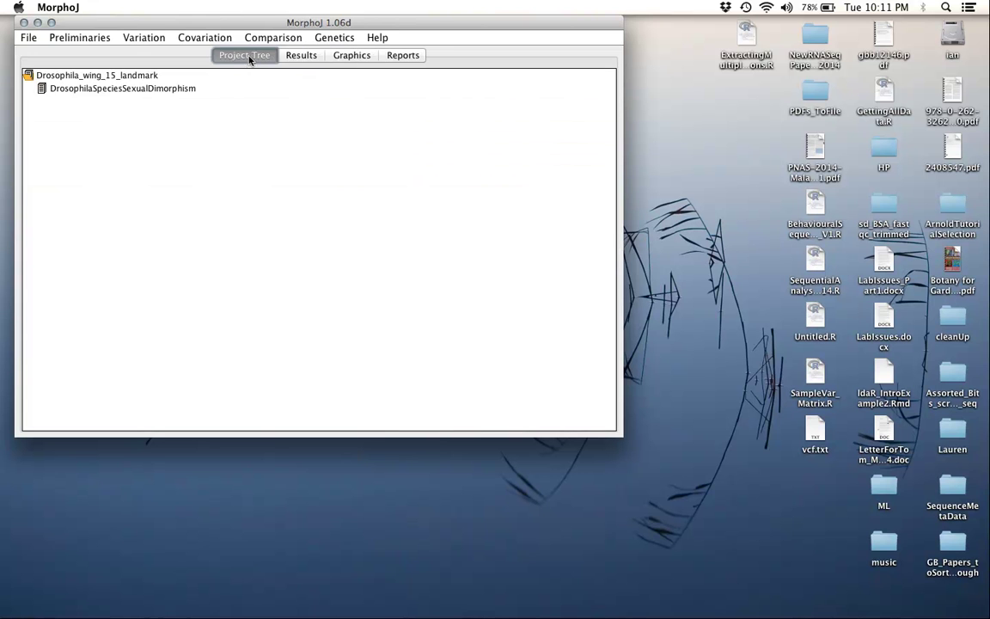
click(115, 88)
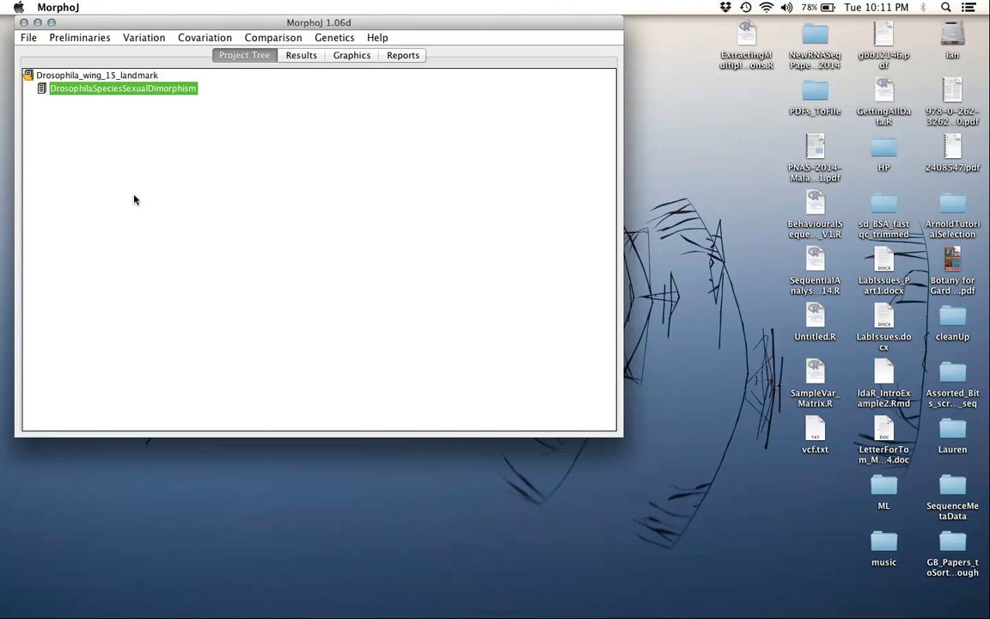
click(97, 37)
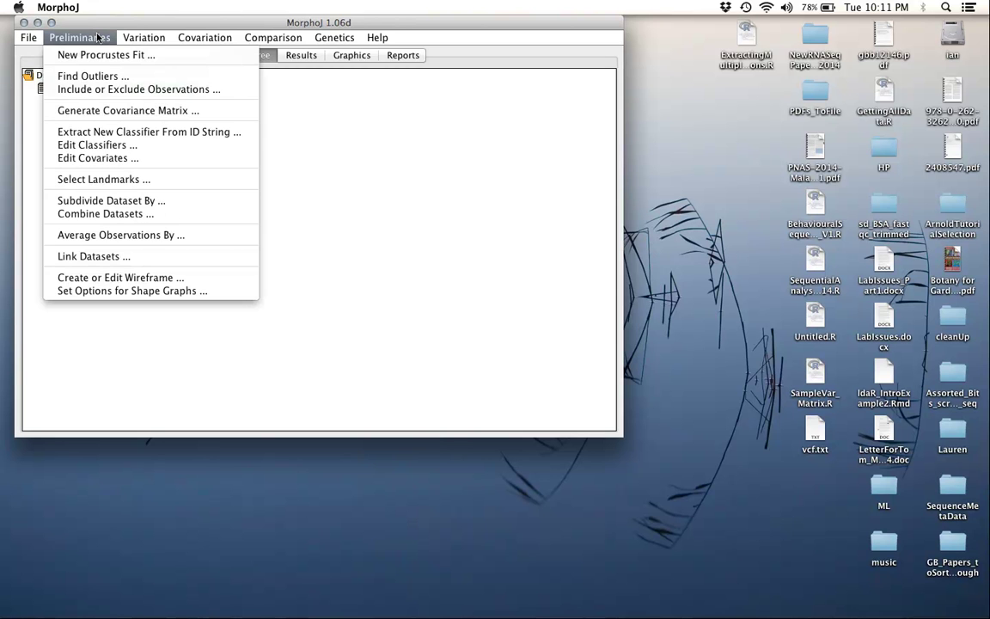
Run Preliminaries > Find Outliers on the DrosophilaSpeciesSexualDimorphism dataset.
click(77, 77)
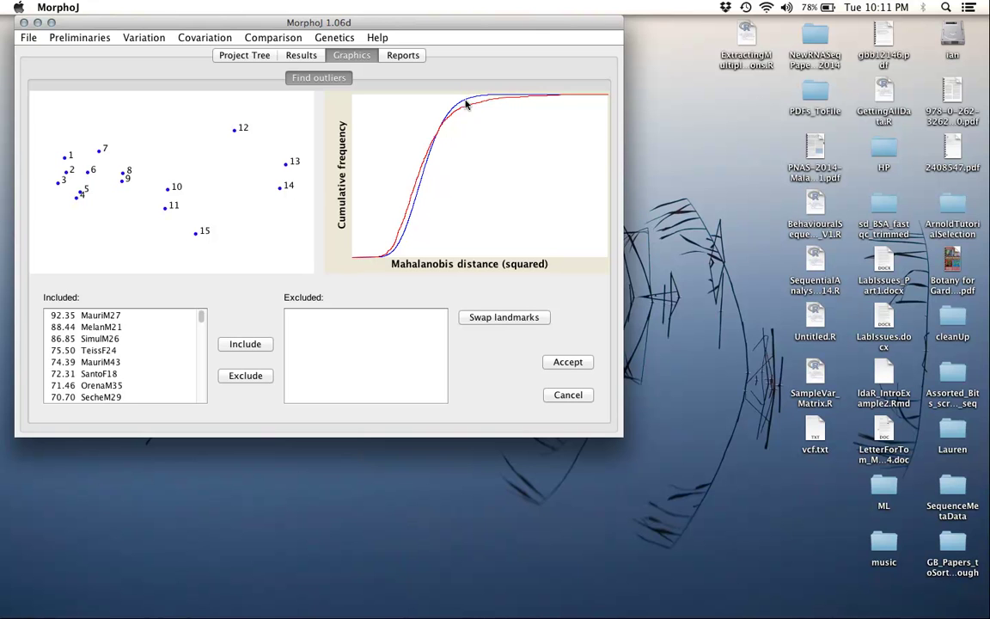
click(103, 315)
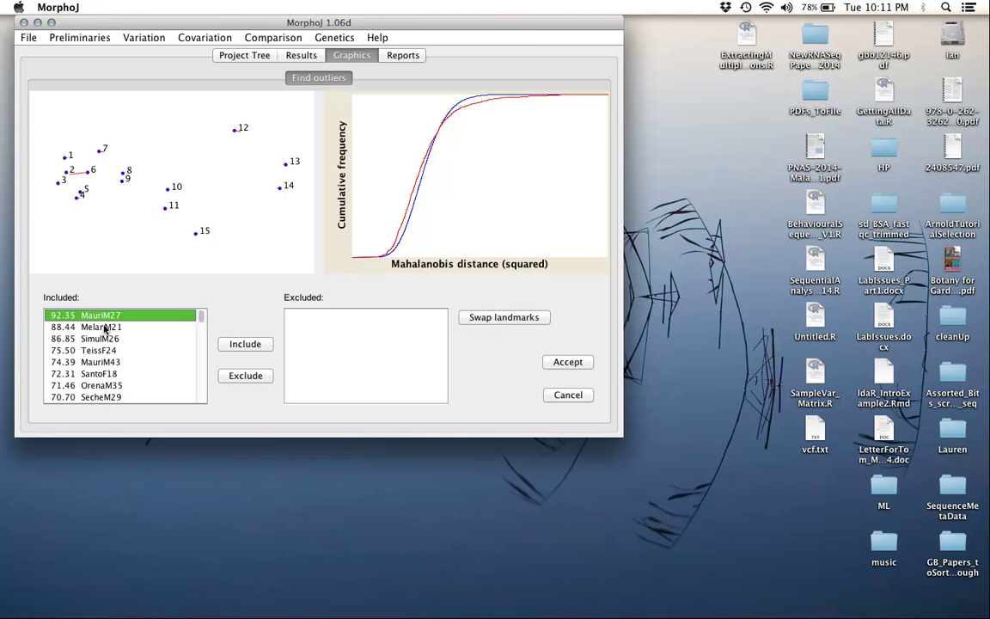
click(102, 330)
click(104, 317)
click(110, 327)
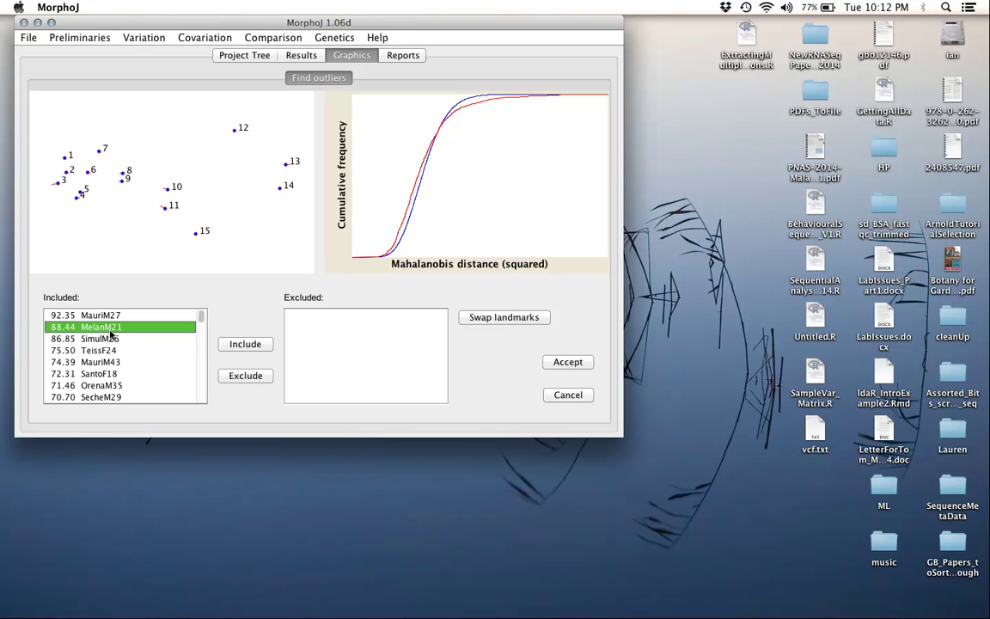
click(110, 338)
click(104, 373)
click(102, 363)
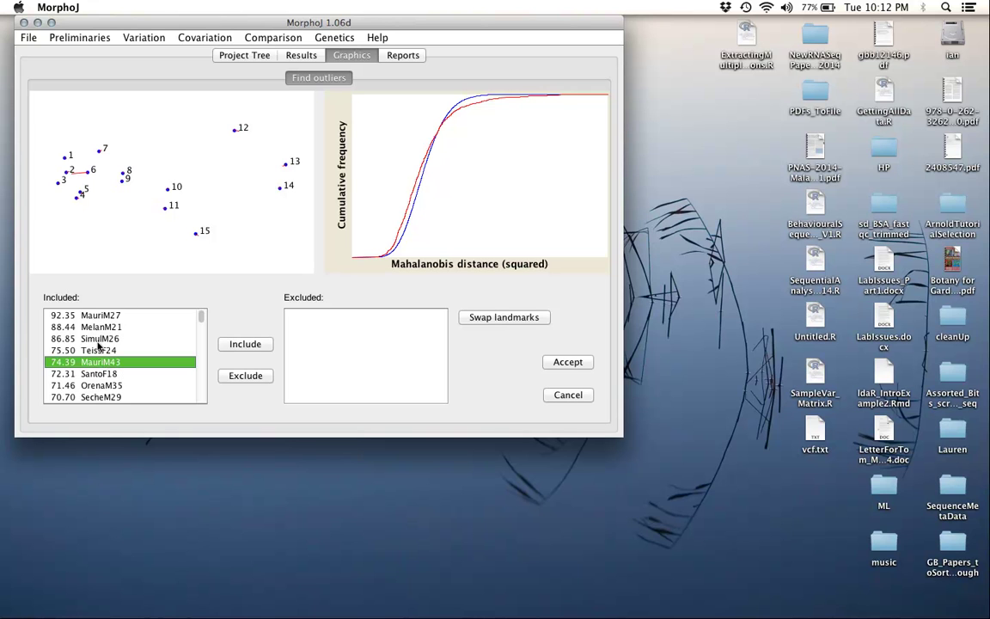
scroll(99, 322, down, 2)
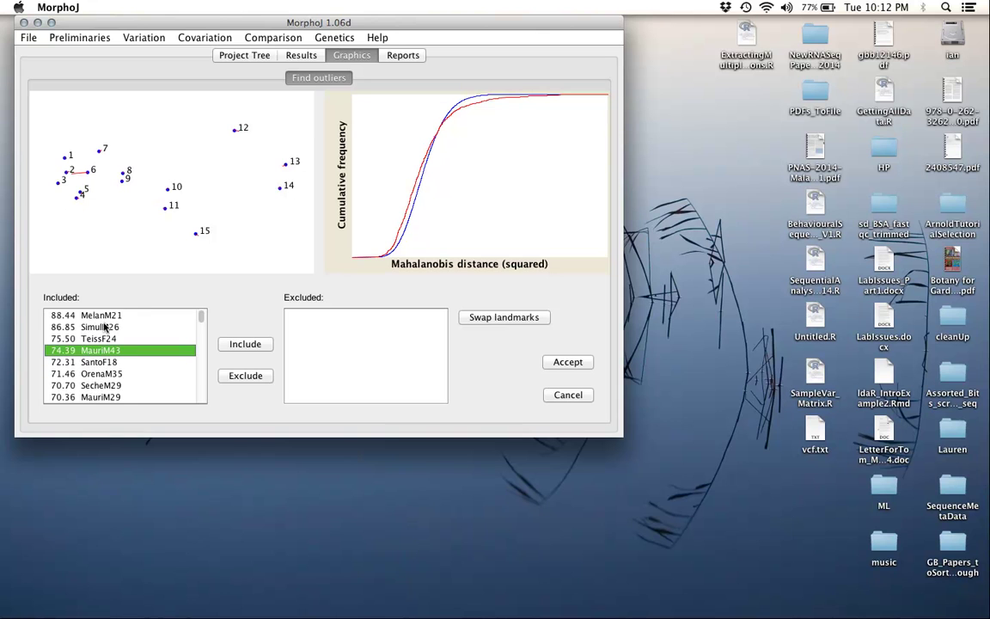
click(121, 386)
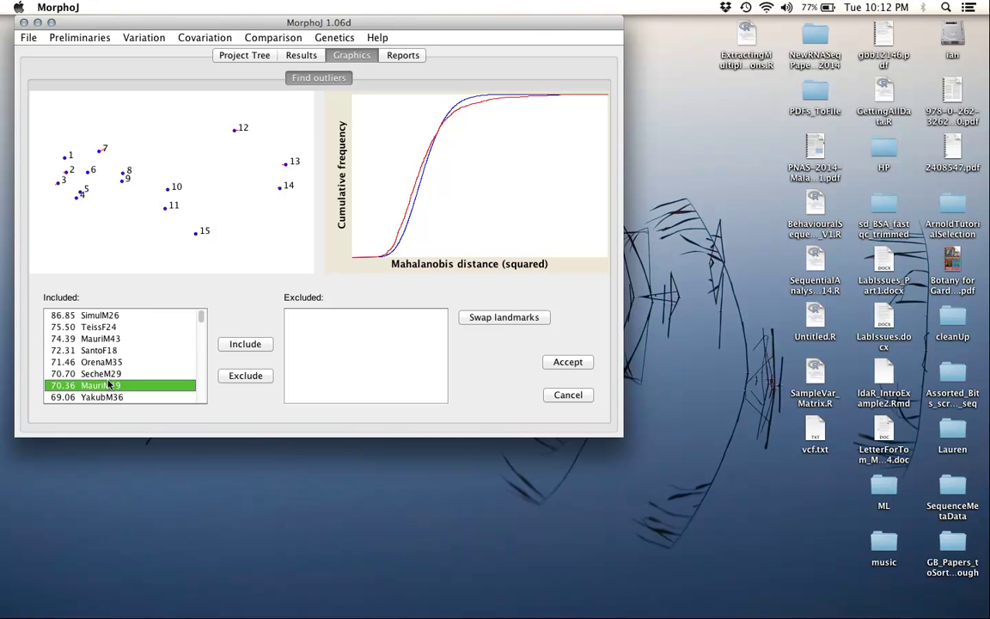
scroll(105, 347, down, 3)
scroll(120, 366, down, 1)
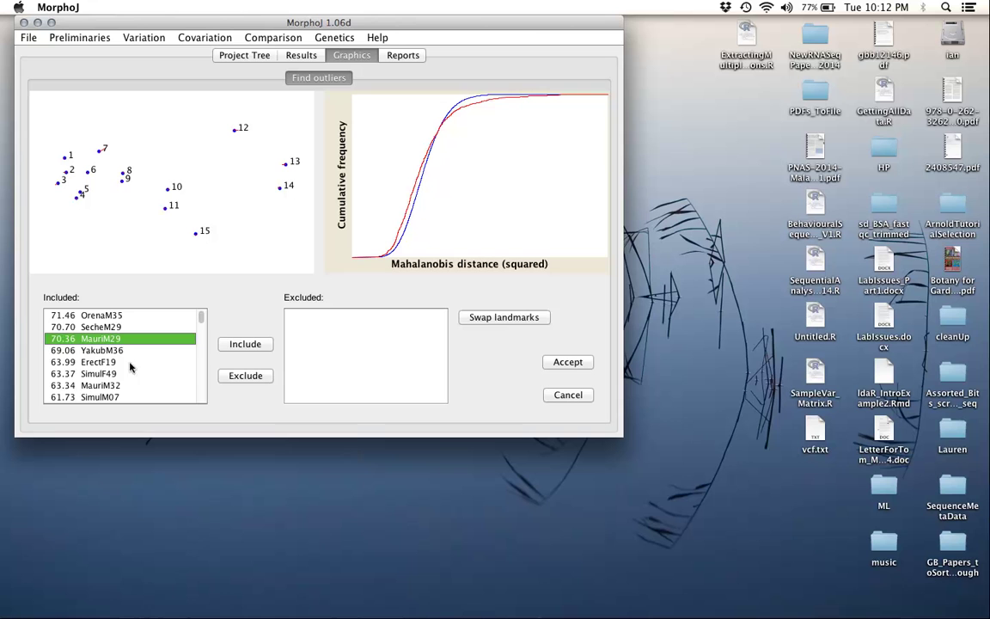
click(117, 384)
scroll(117, 370, down, 2)
scroll(117, 365, down, 1)
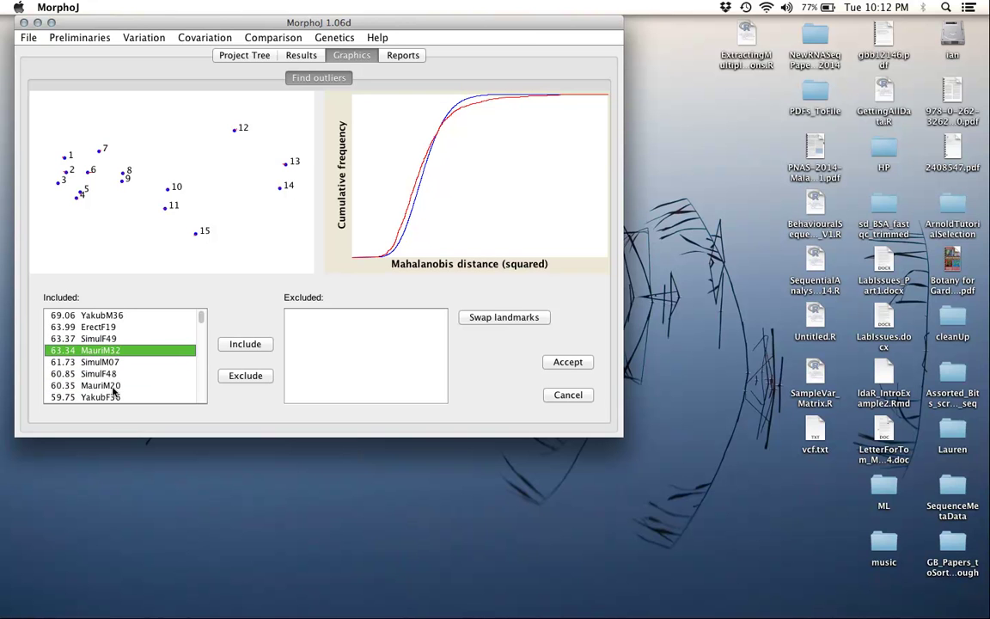
click(112, 385)
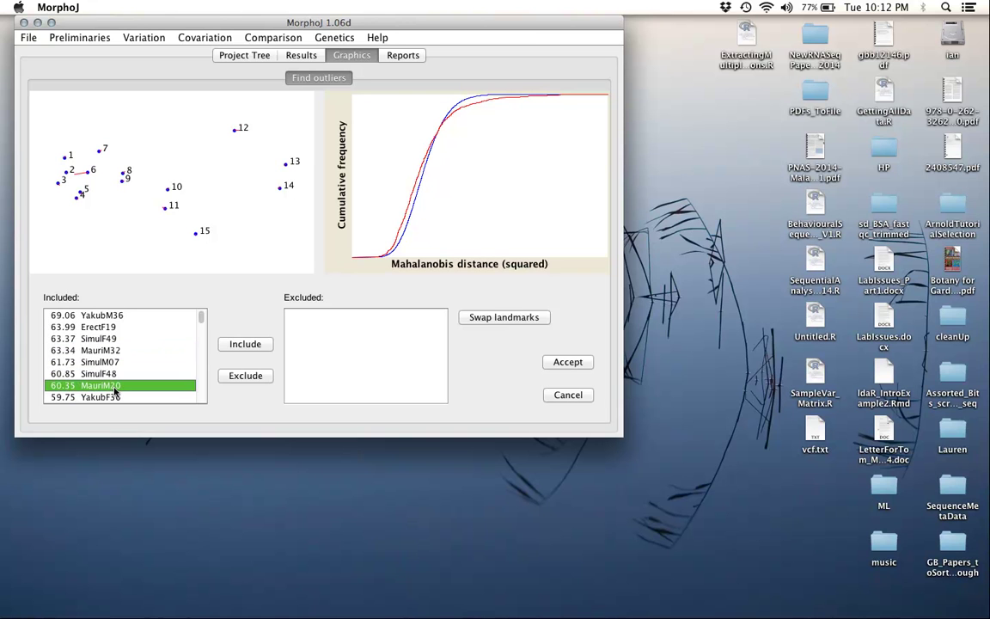
scroll(112, 354, up, 8)
click(116, 316)
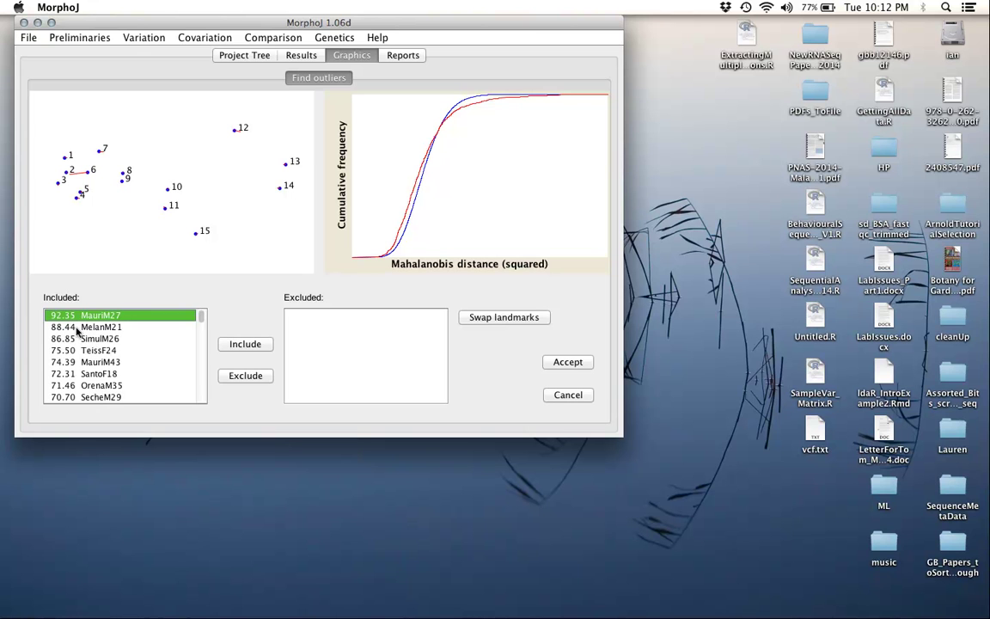
click(76, 328)
click(75, 317)
click(77, 327)
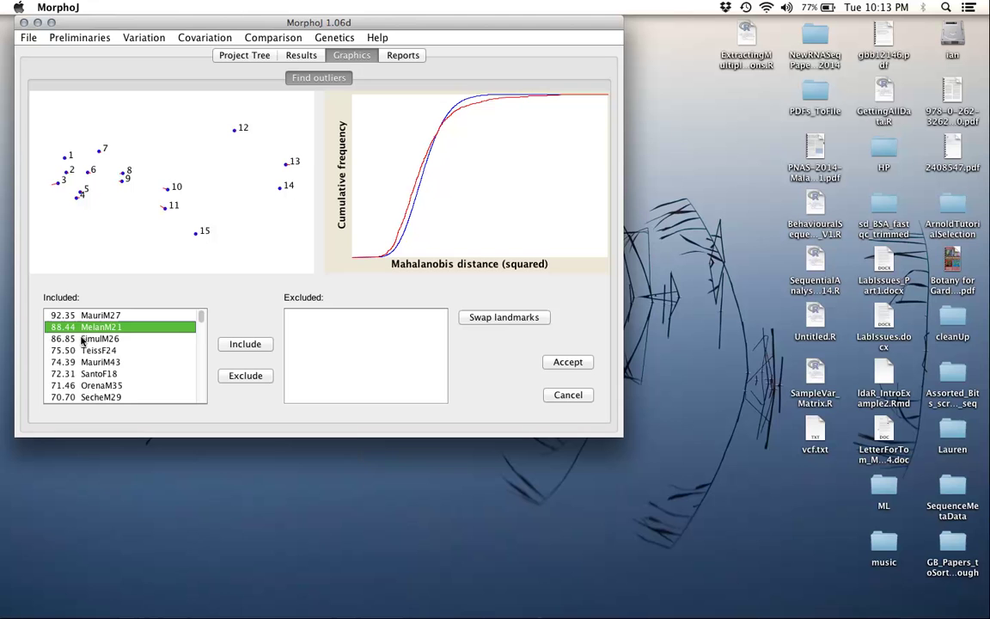
click(77, 339)
click(76, 351)
click(78, 362)
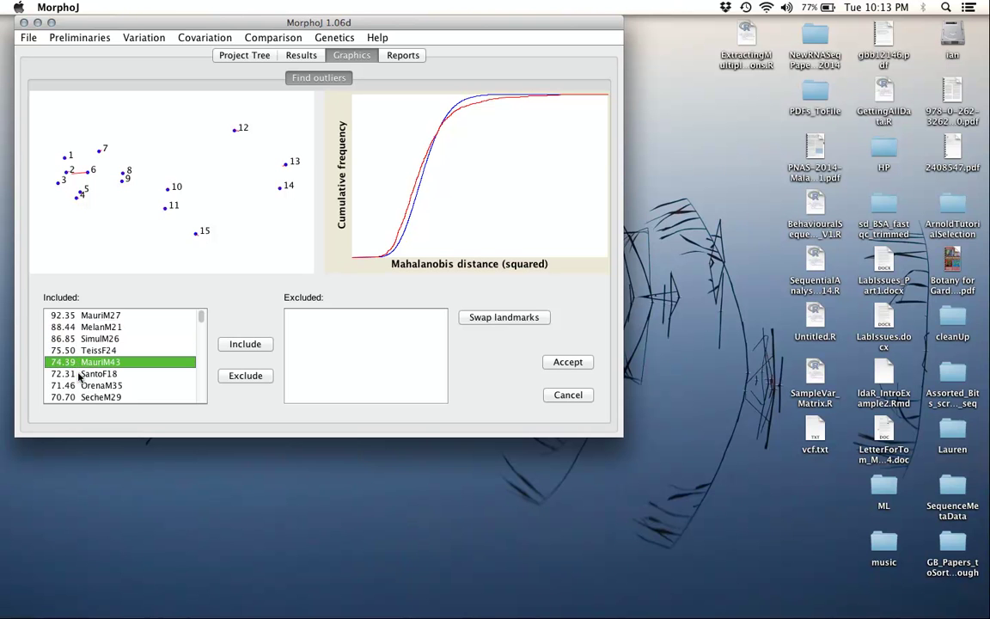
click(77, 374)
click(76, 385)
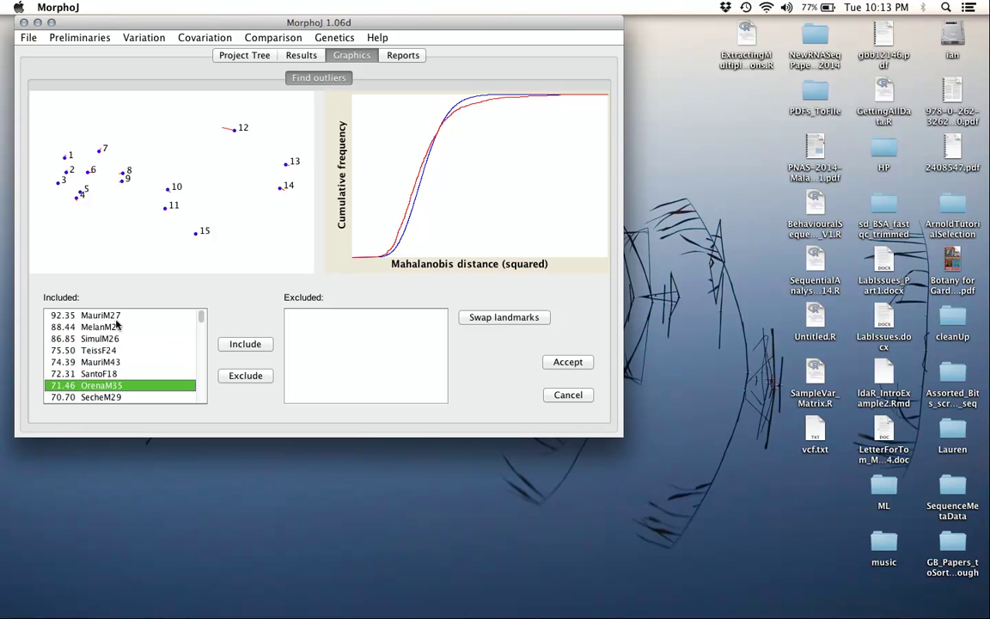
key(Home)
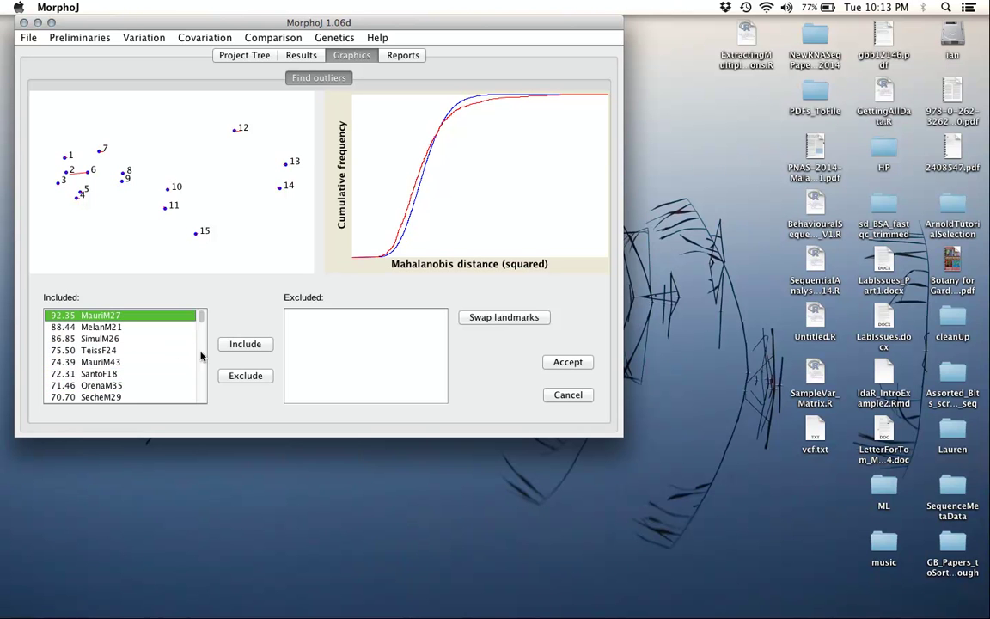
Dismiss the landmark swap and re-include MauriM27, leaving all specimens included.
click(504, 317)
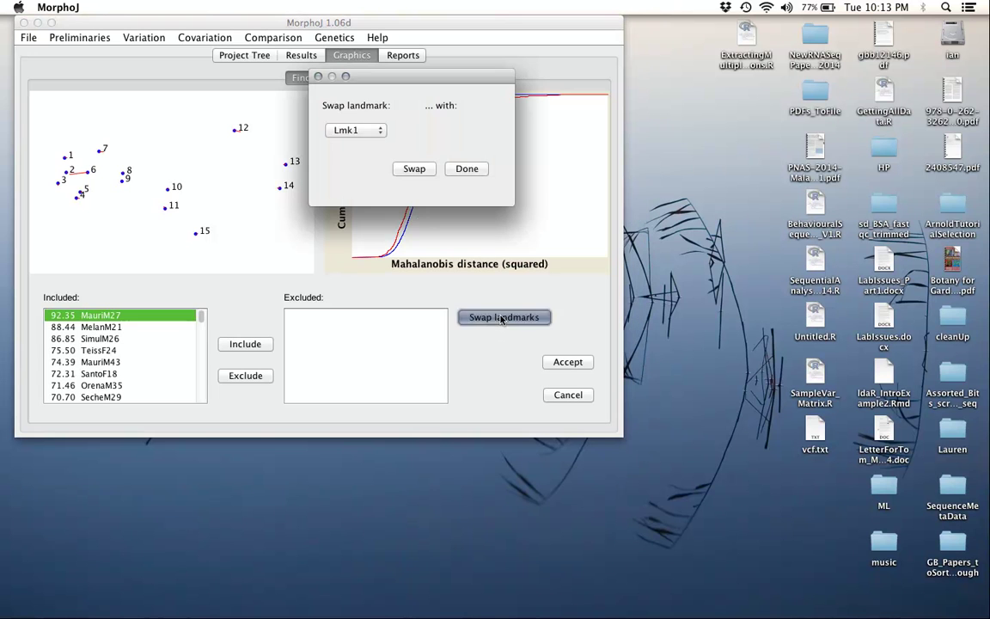
click(465, 169)
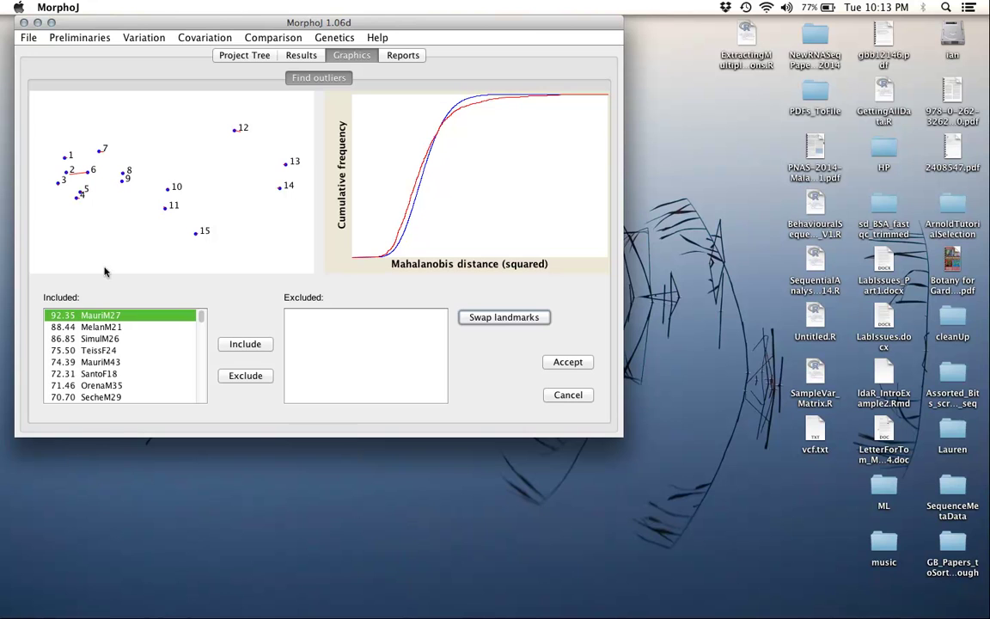
click(126, 316)
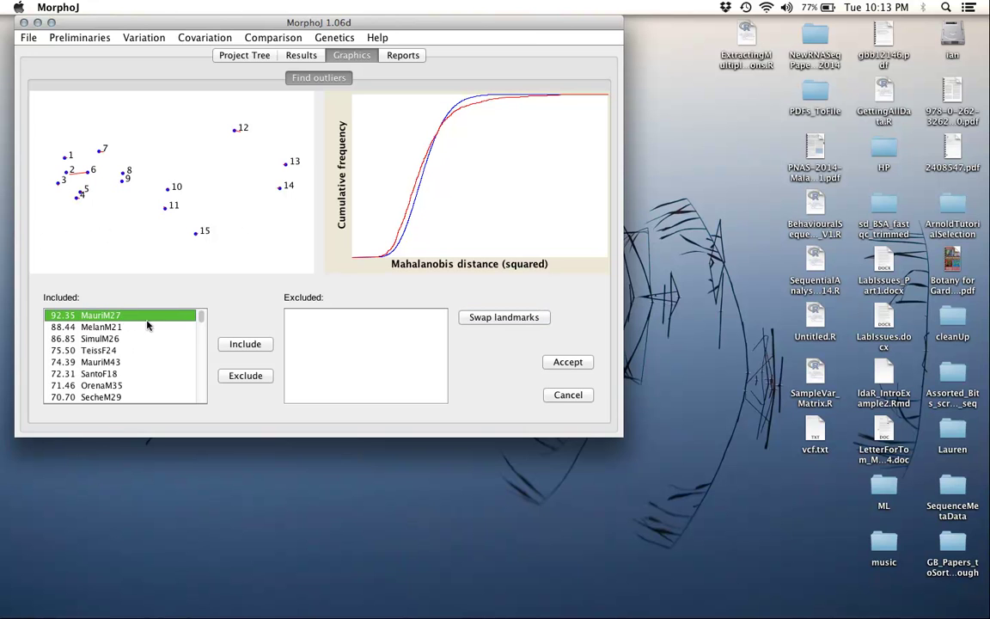
click(236, 377)
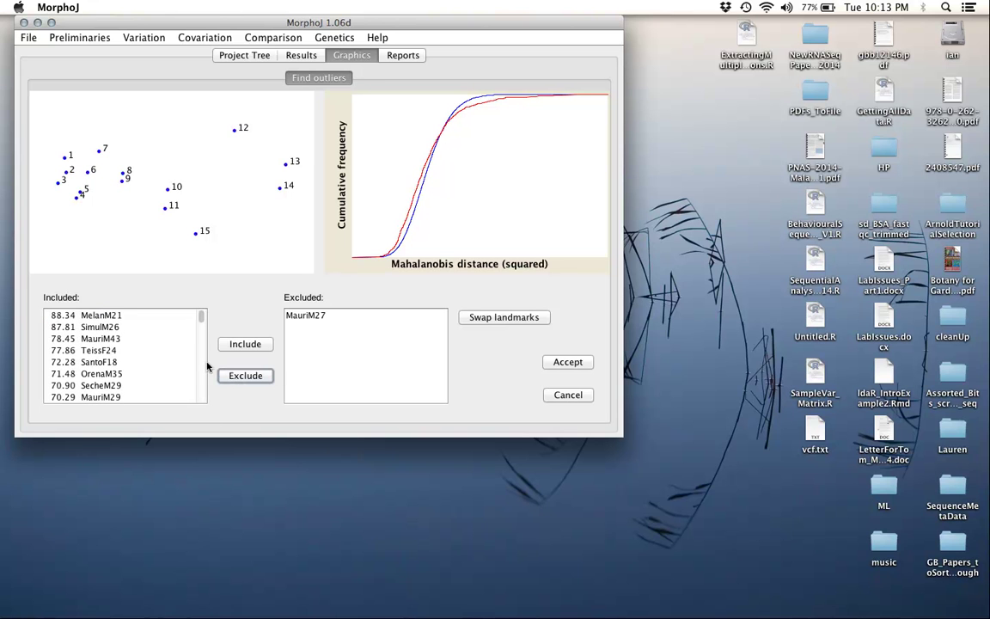
click(306, 317)
click(248, 343)
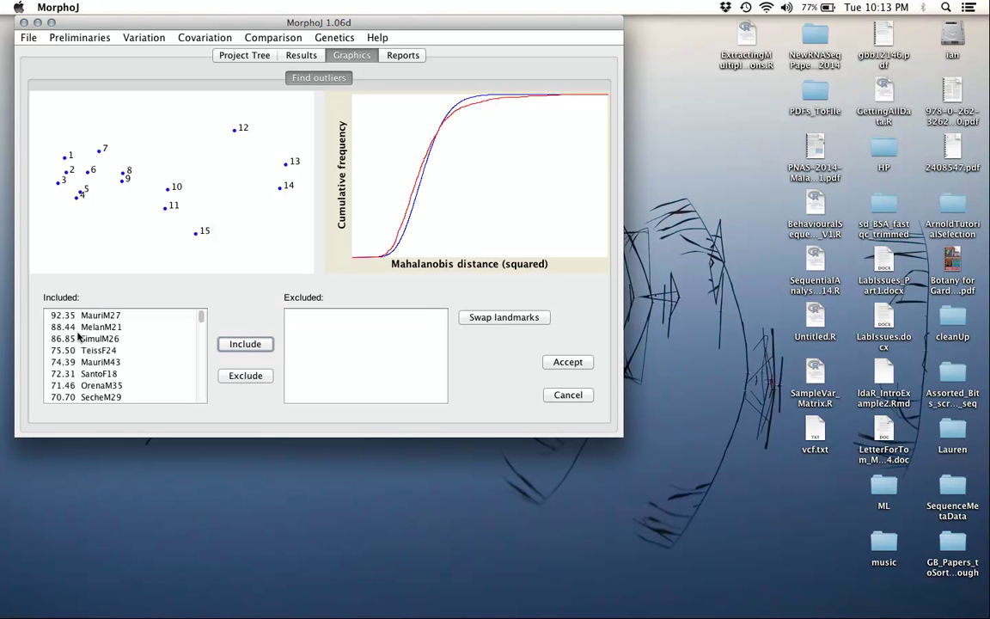
Close the outlier check unchanged, open Extract New Classifier From ID String, and scroll through the identifier strings.
click(558, 395)
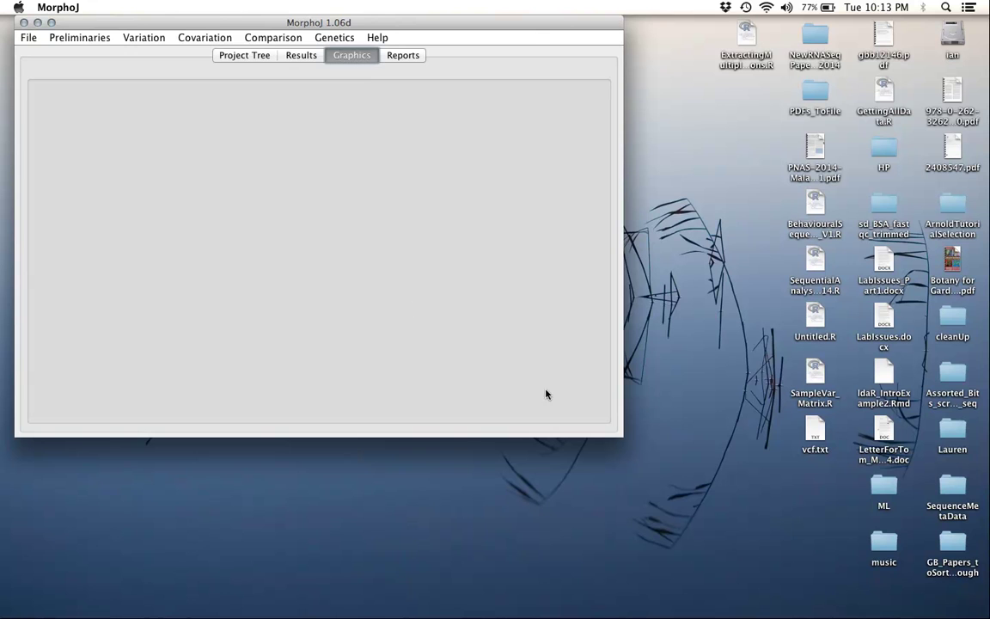
click(248, 55)
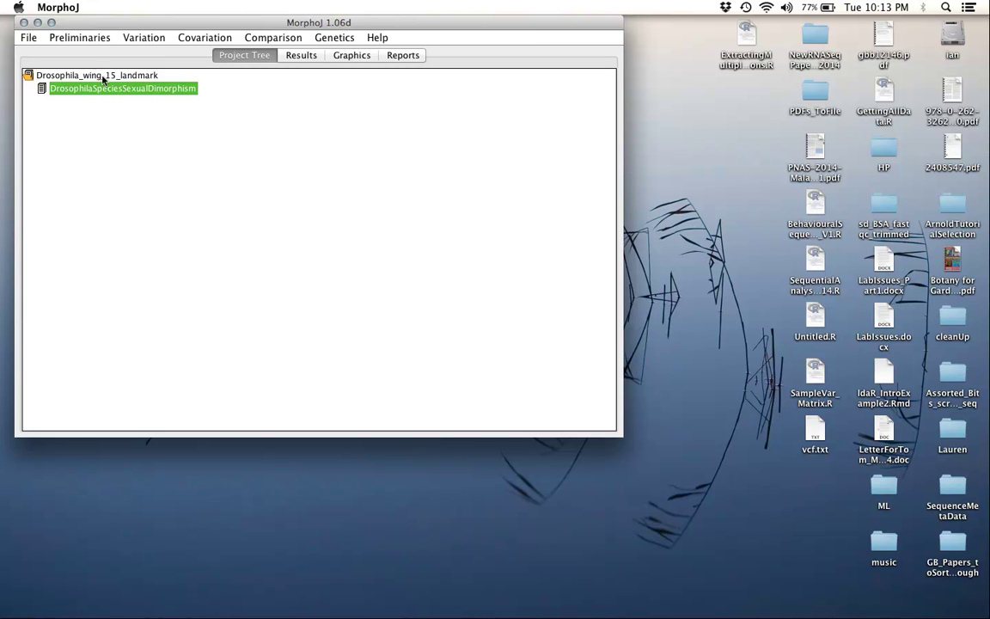
click(82, 39)
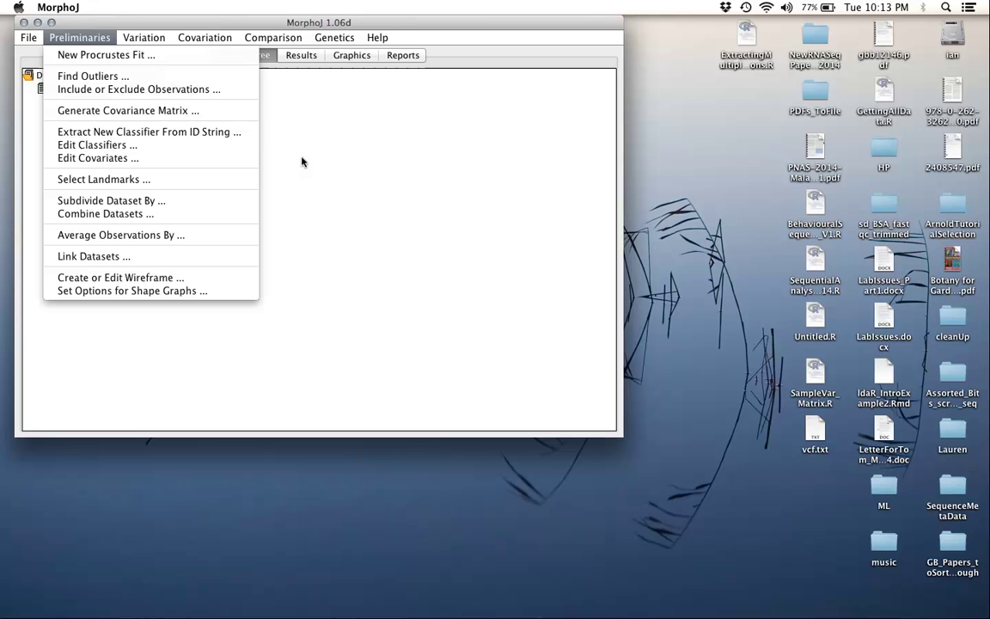
click(219, 133)
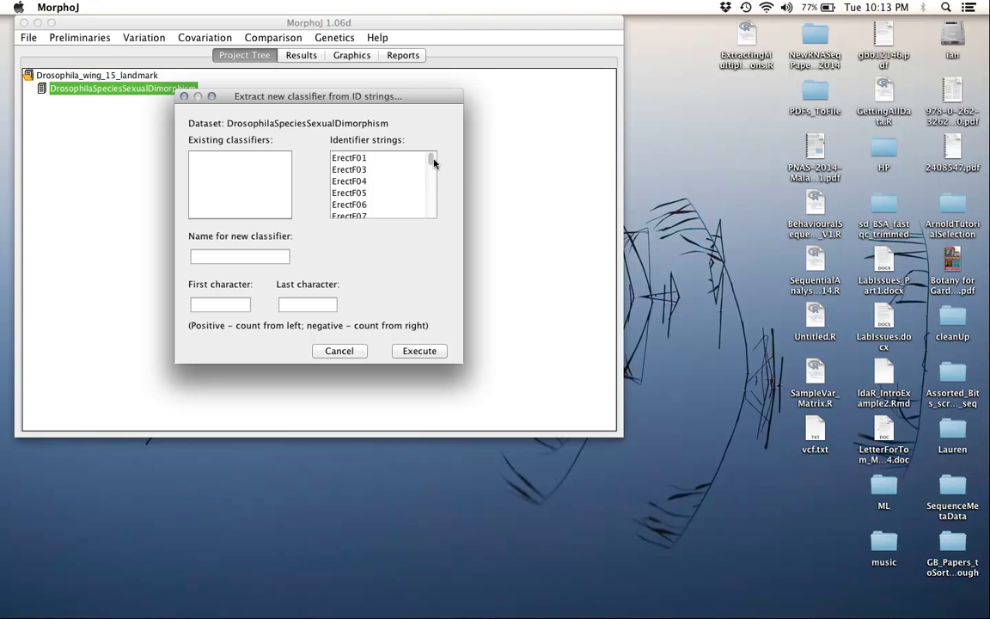
mouse_move(434, 163)
mouse_down()
mouse_move(437, 214)
mouse_move(438, 153)
mouse_up()
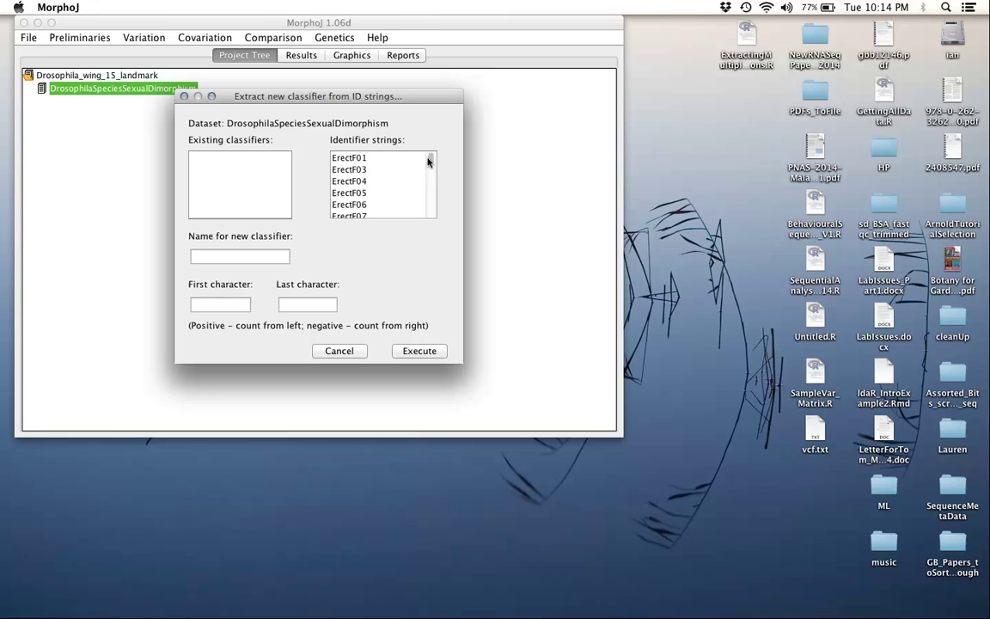
drag(431, 161, 430, 168)
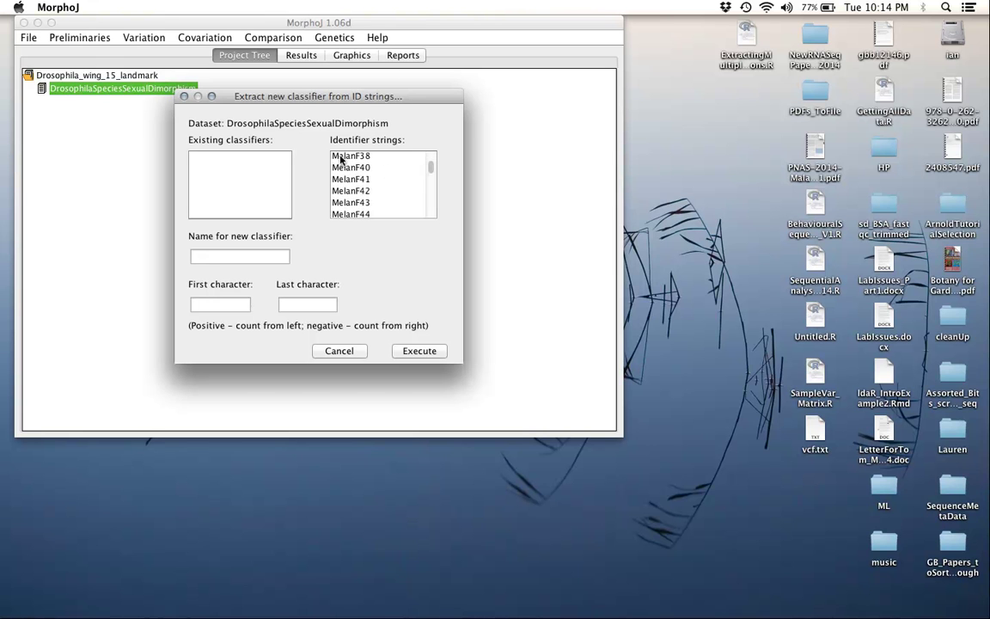
drag(434, 169, 403, 159)
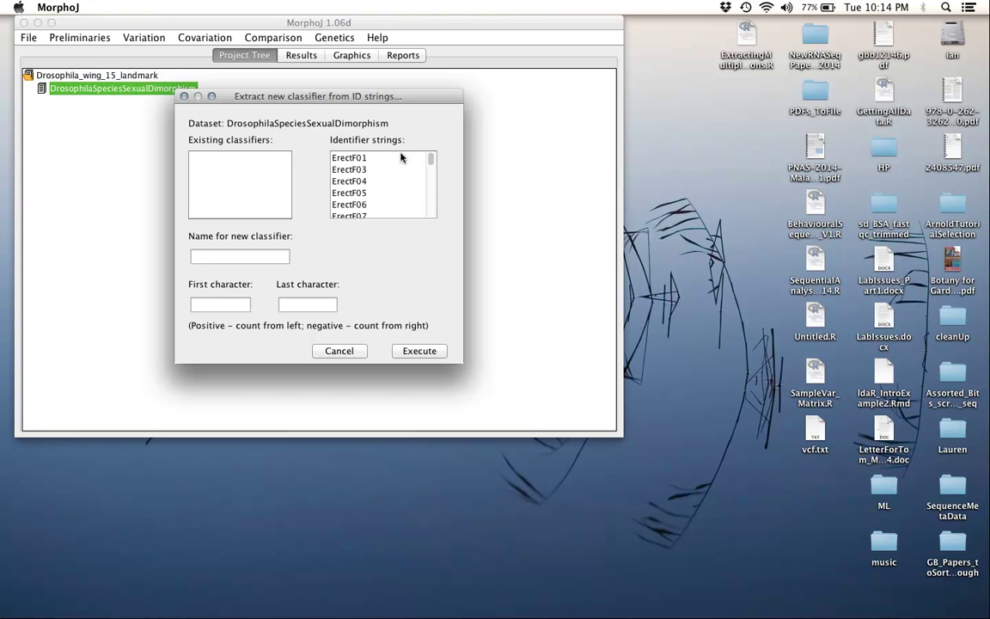
Create a 'species' classifier from ID-string characters 1 to 5 and execute it.
click(238, 255)
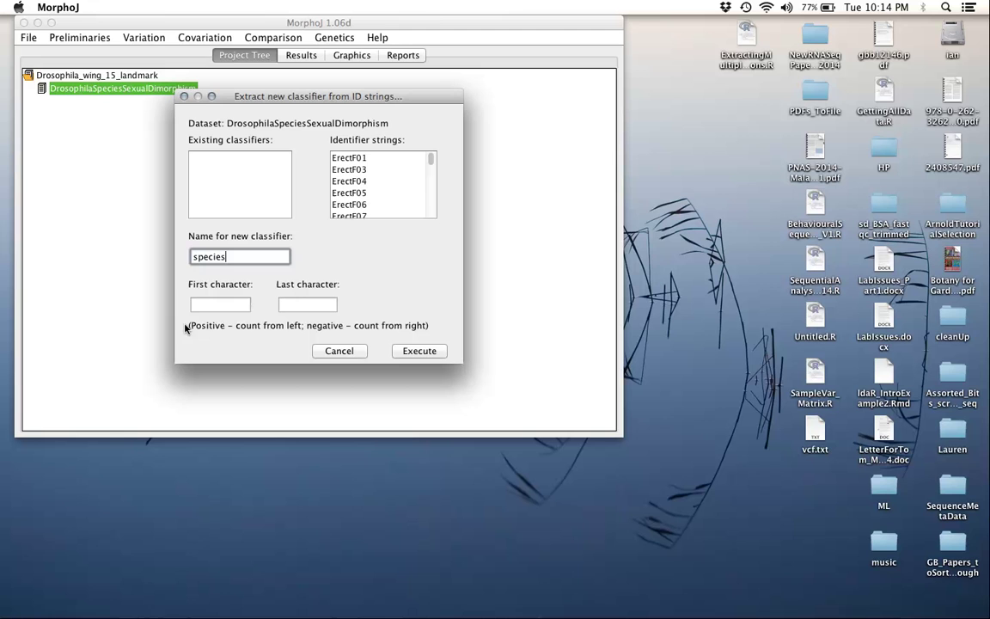
key(Tab)
text(1)
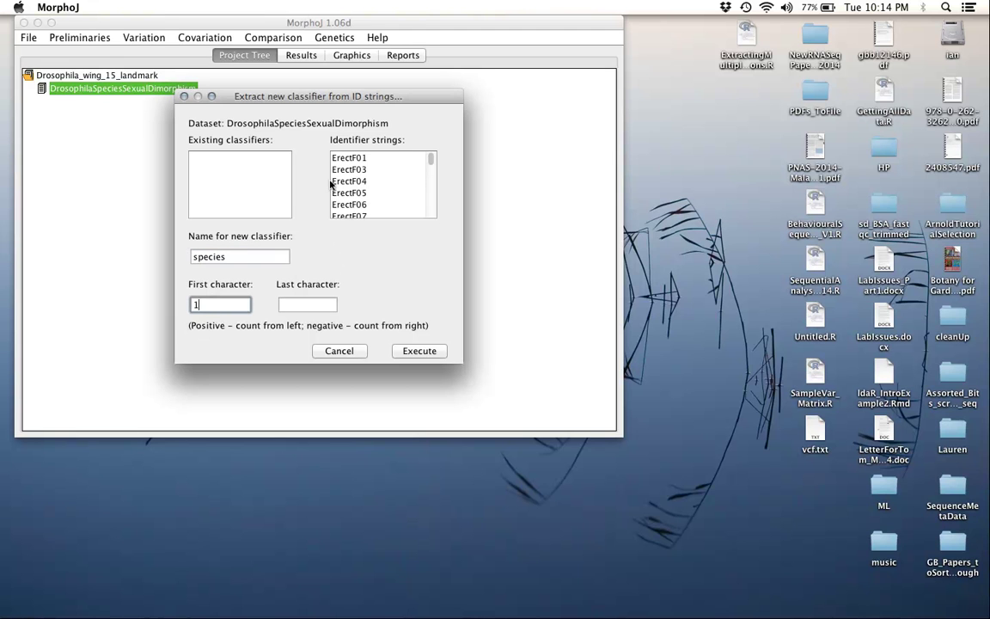
click(293, 307)
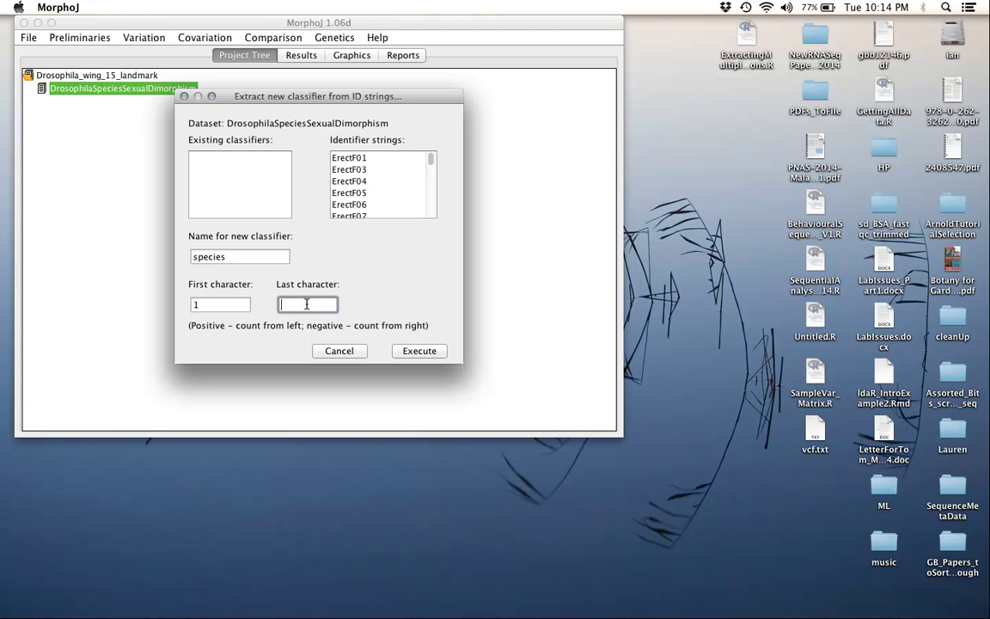
text(5)
click(422, 354)
Extract a 'sex' classifier from character 6 to 6 of the ID strings.
click(89, 36)
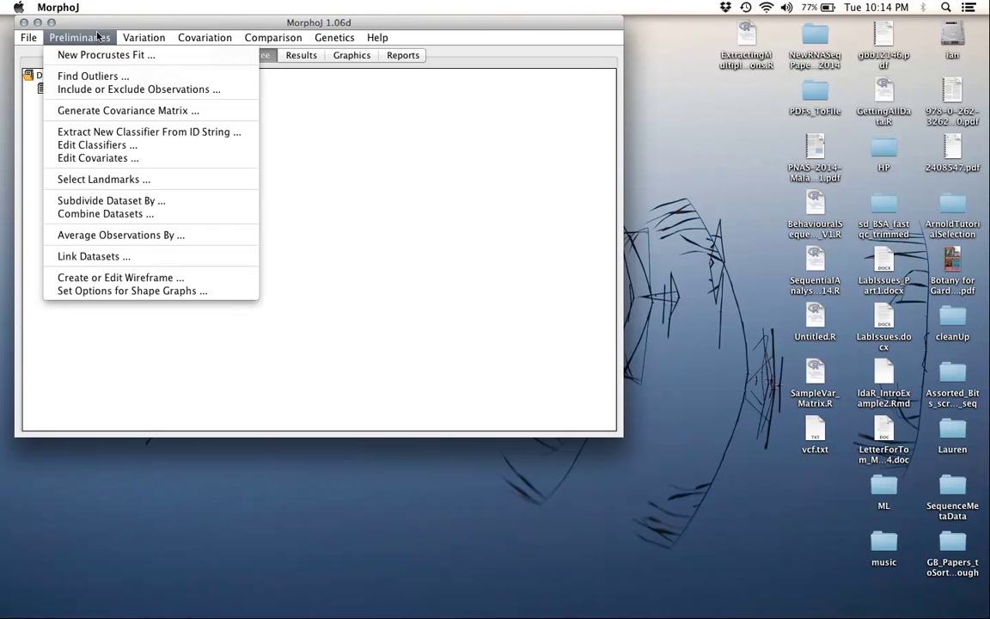
click(106, 133)
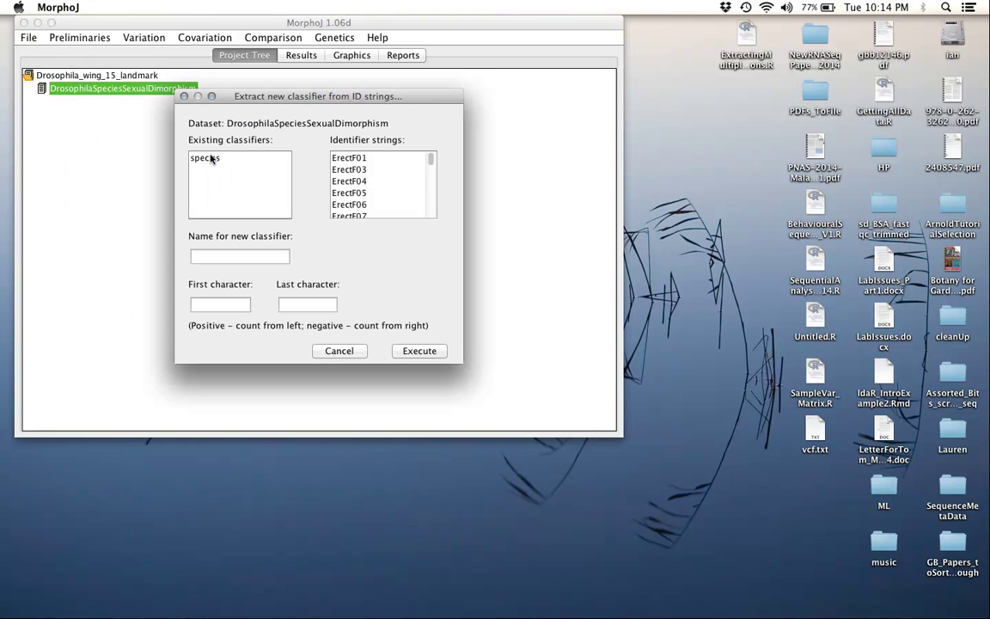
click(210, 158)
click(210, 254)
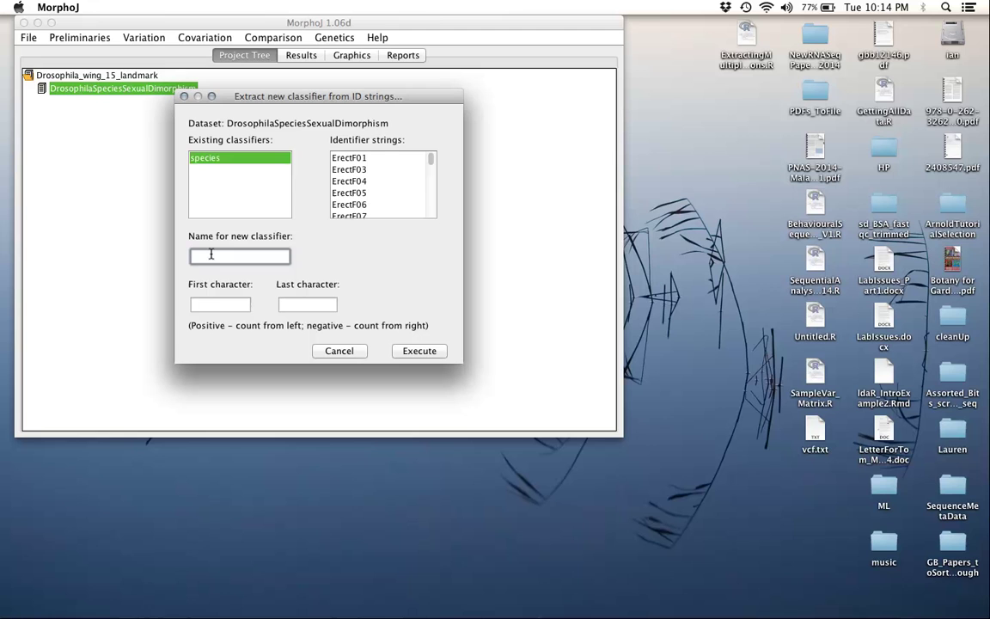
text(sex)
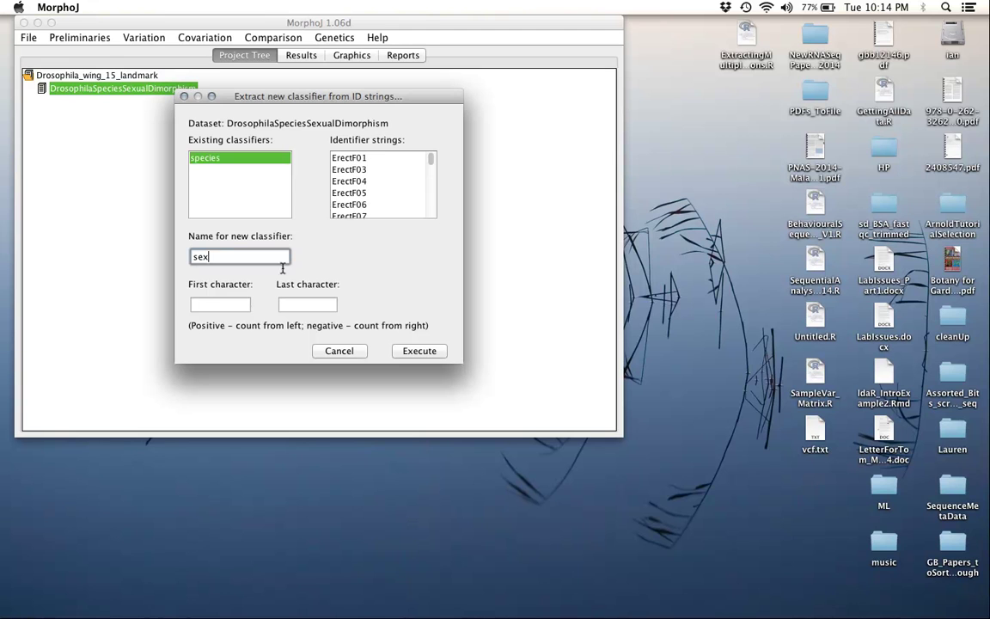
click(238, 305)
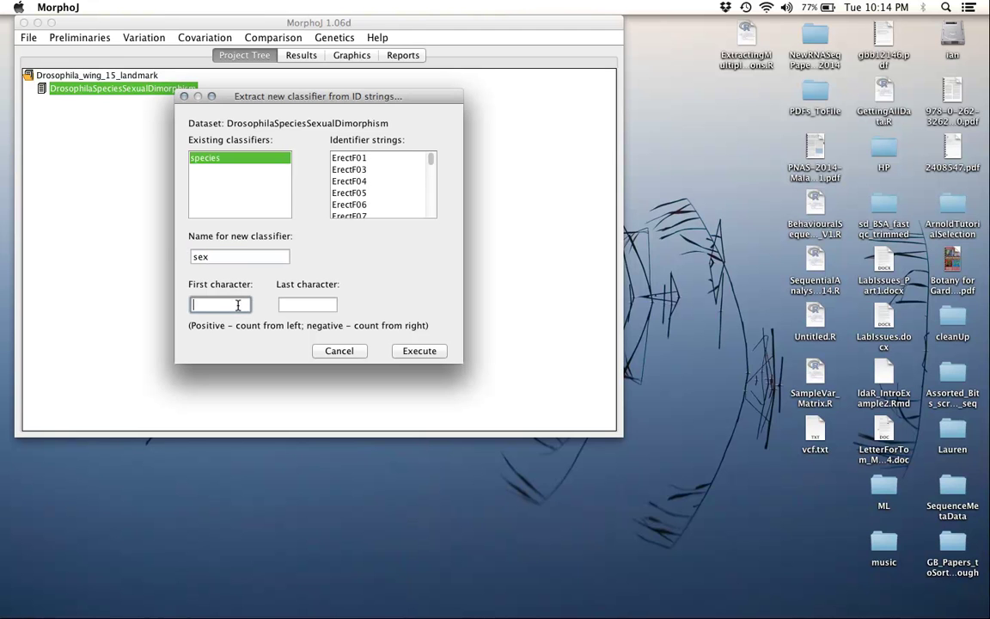
text(6)
click(306, 304)
text(6)
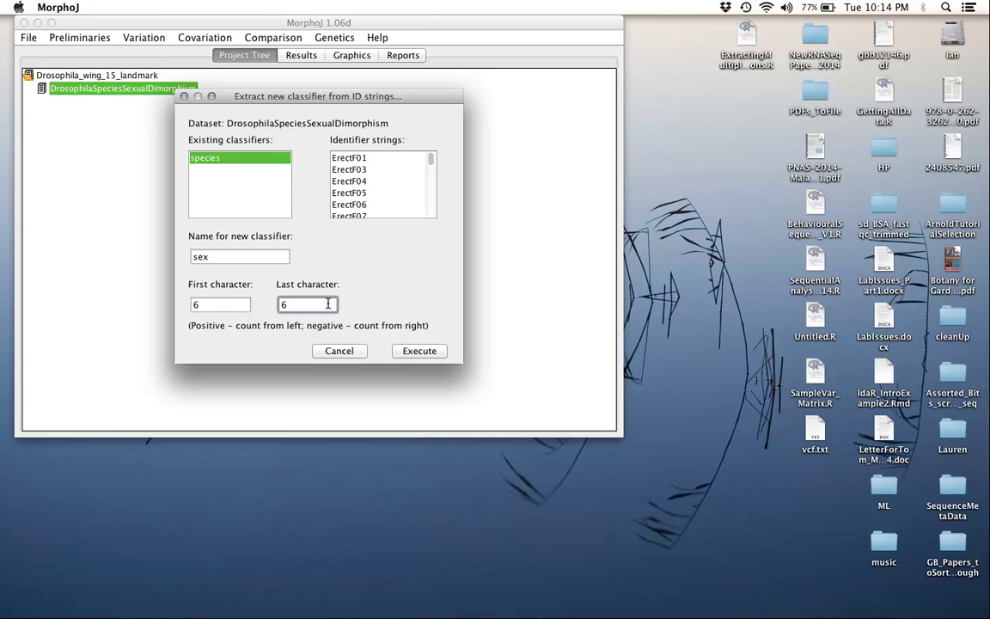
click(417, 352)
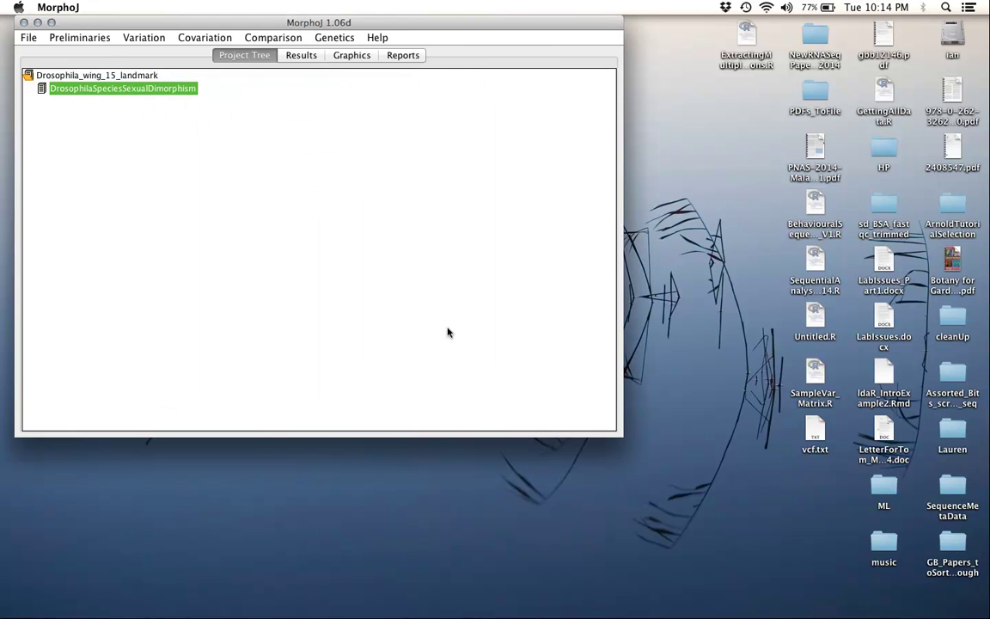
Extract an 'individual' classifier from characters 7 to 8, checking against example ID ErectF01.
click(93, 38)
click(120, 128)
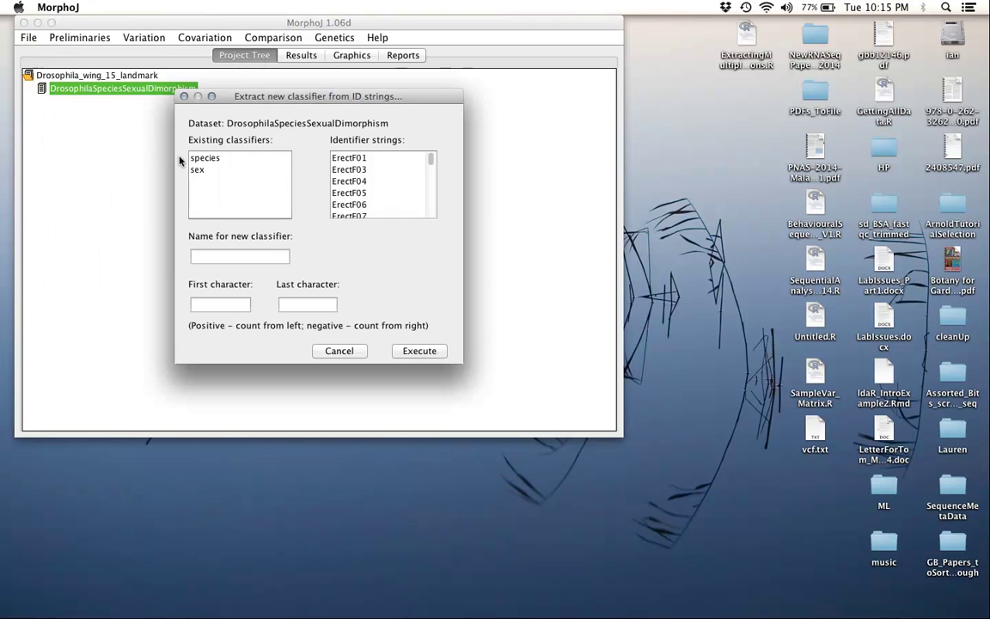
click(214, 250)
text(individual)
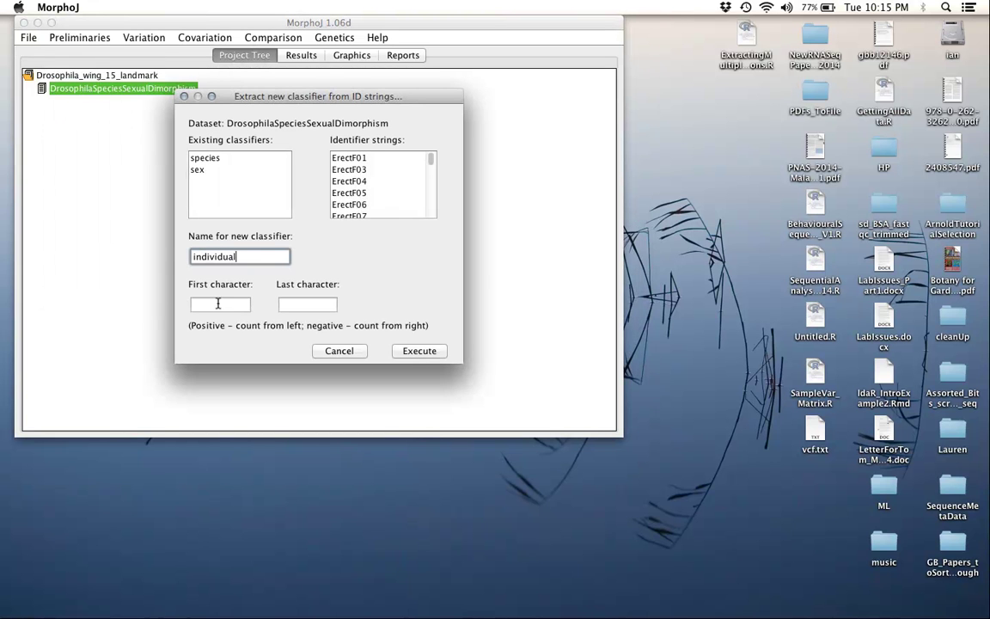
click(212, 305)
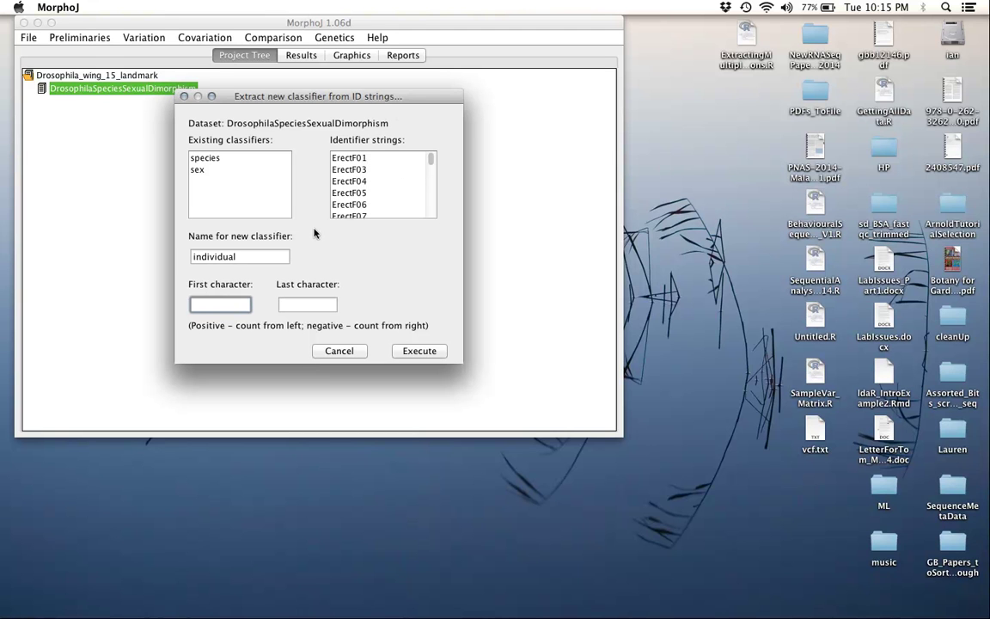
text(7)
click(292, 304)
text(8)
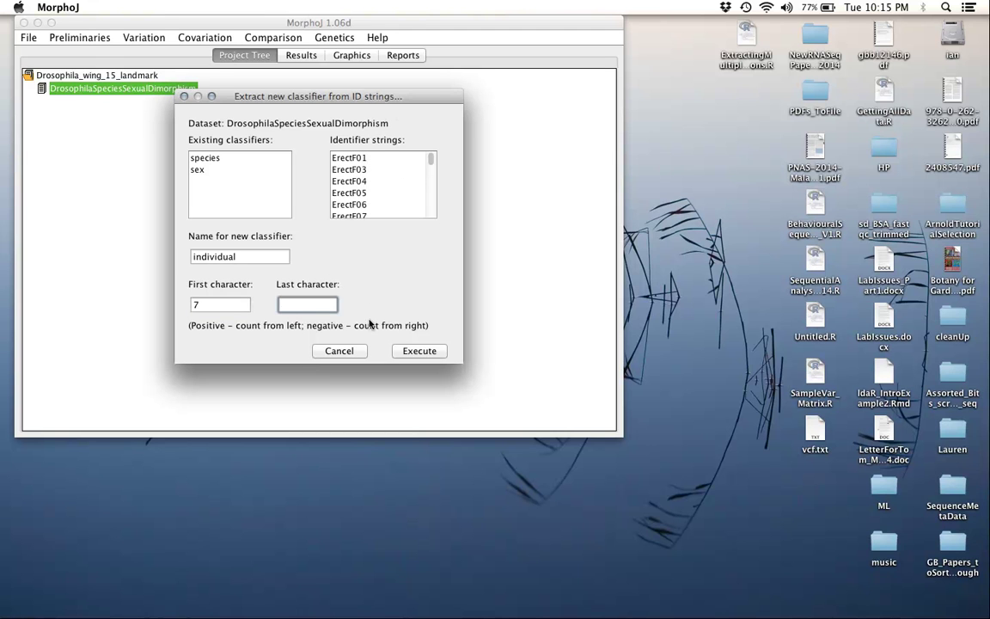
click(345, 159)
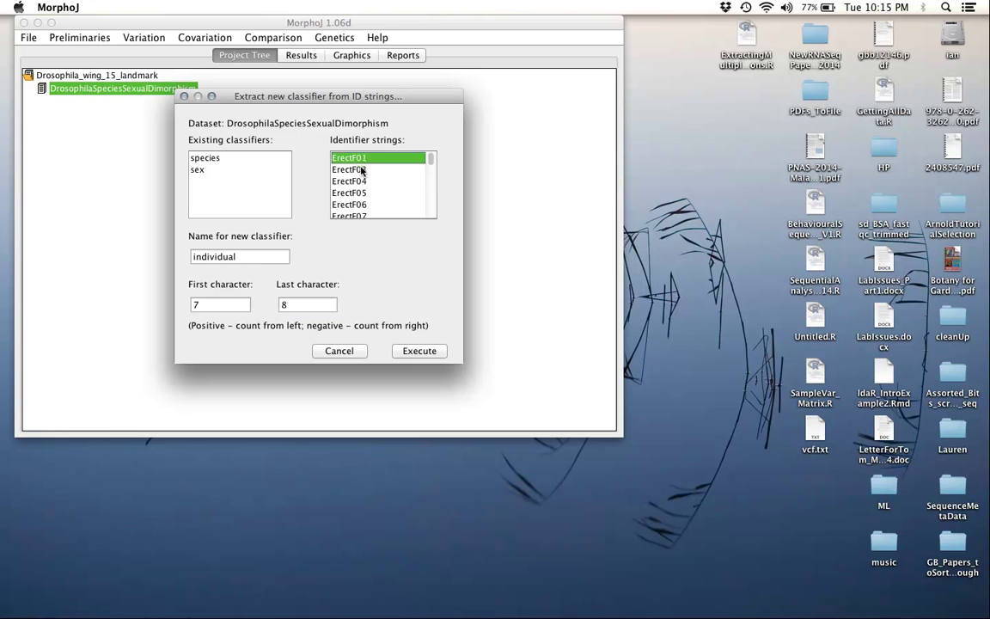
click(398, 348)
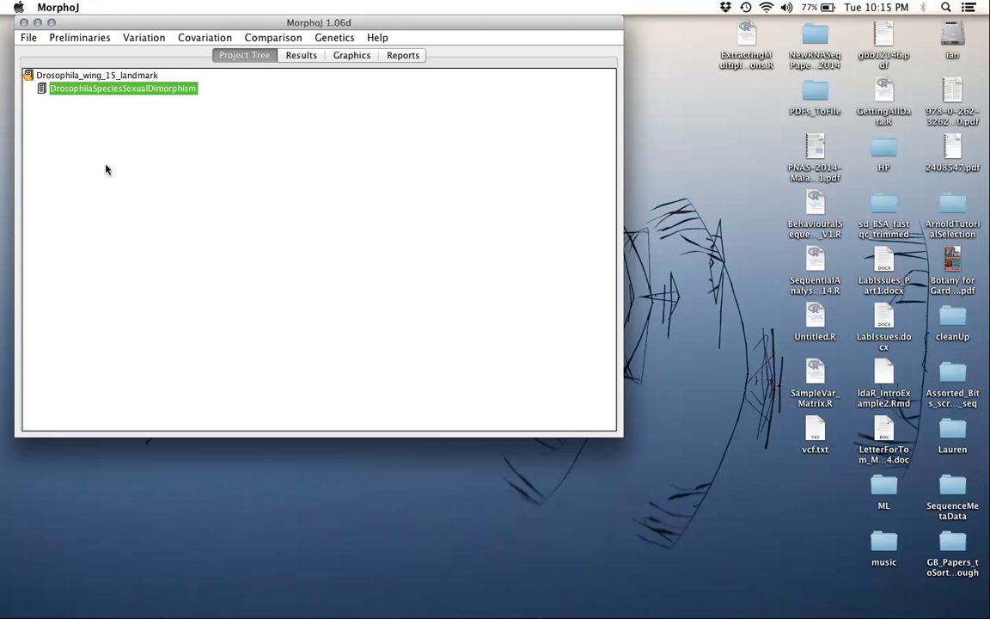
Open Edit Classifiers and review the species, sex and individual values down the specimen table.
click(70, 38)
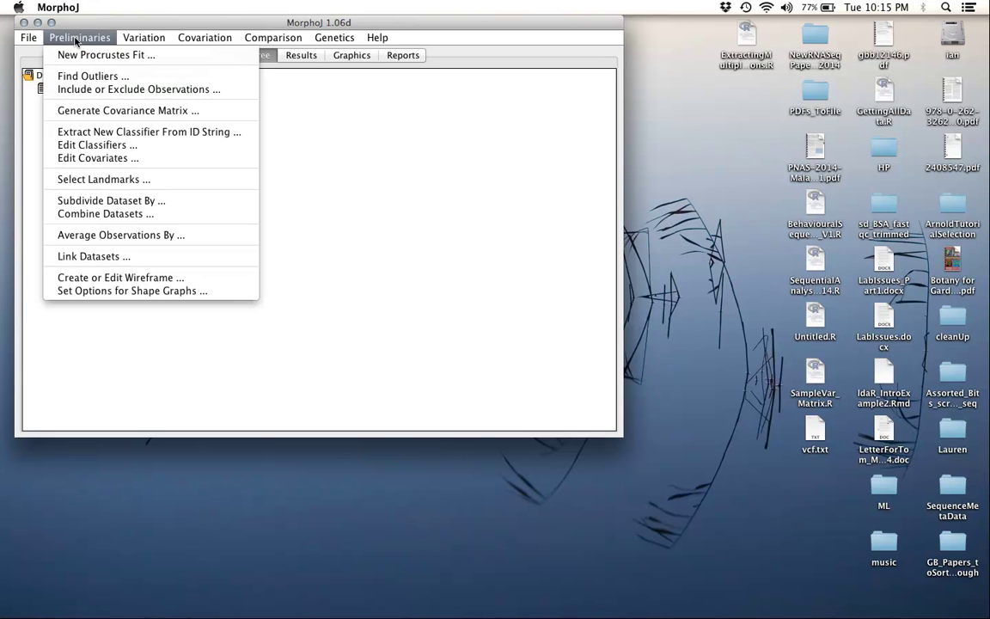
click(100, 147)
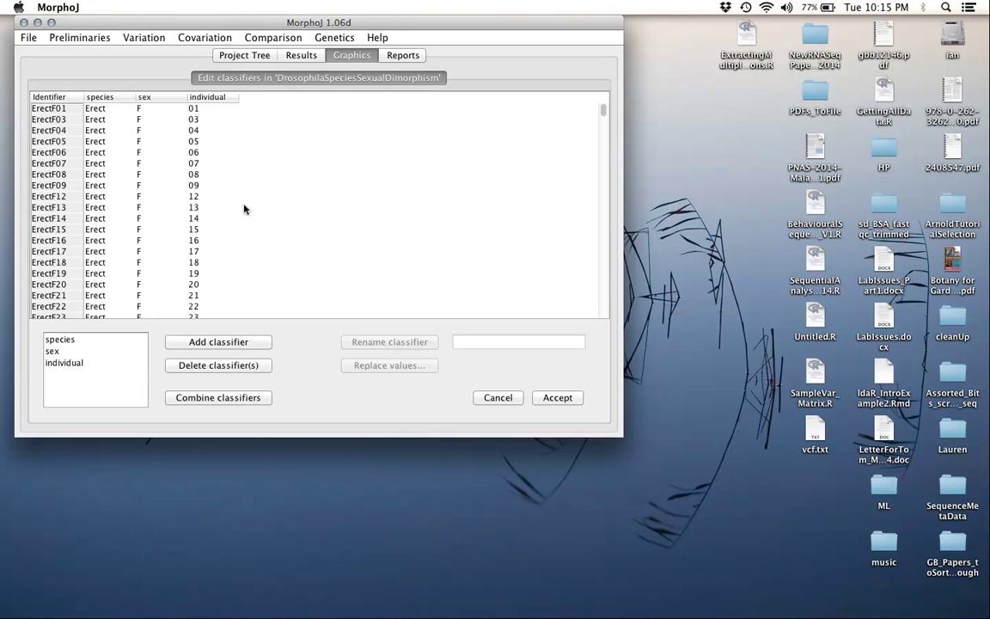
click(97, 100)
click(144, 98)
click(196, 98)
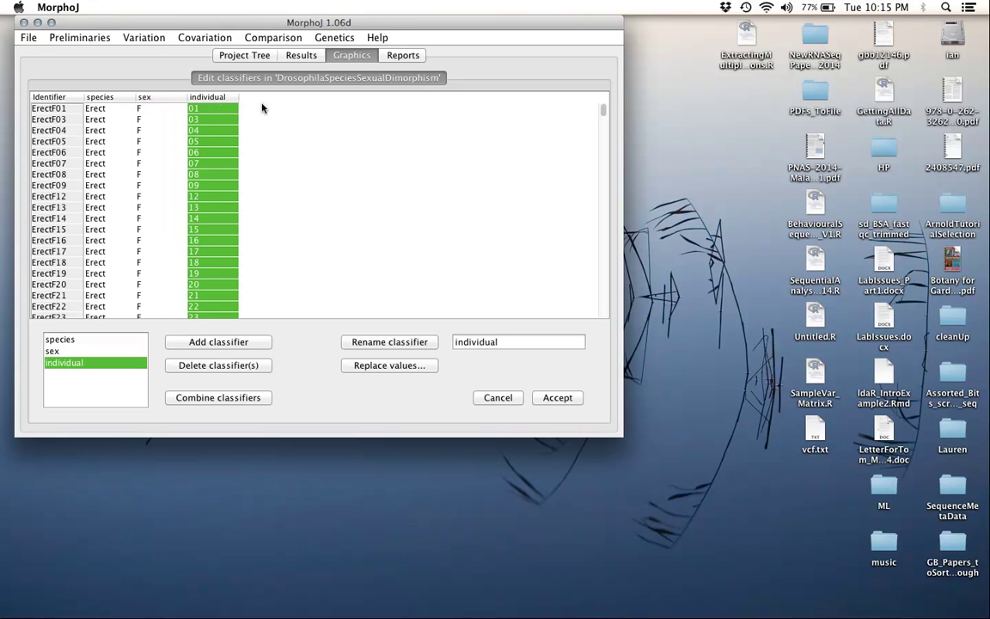
drag(602, 118, 575, 325)
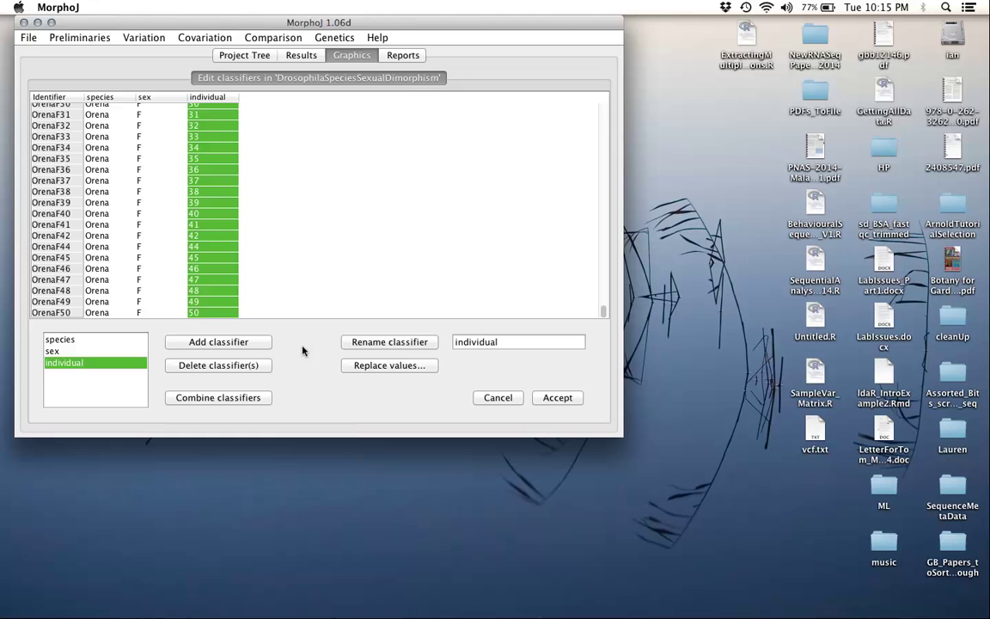
Cancel the Edit Classifiers dialog, leaving the classifiers unchanged.
click(499, 397)
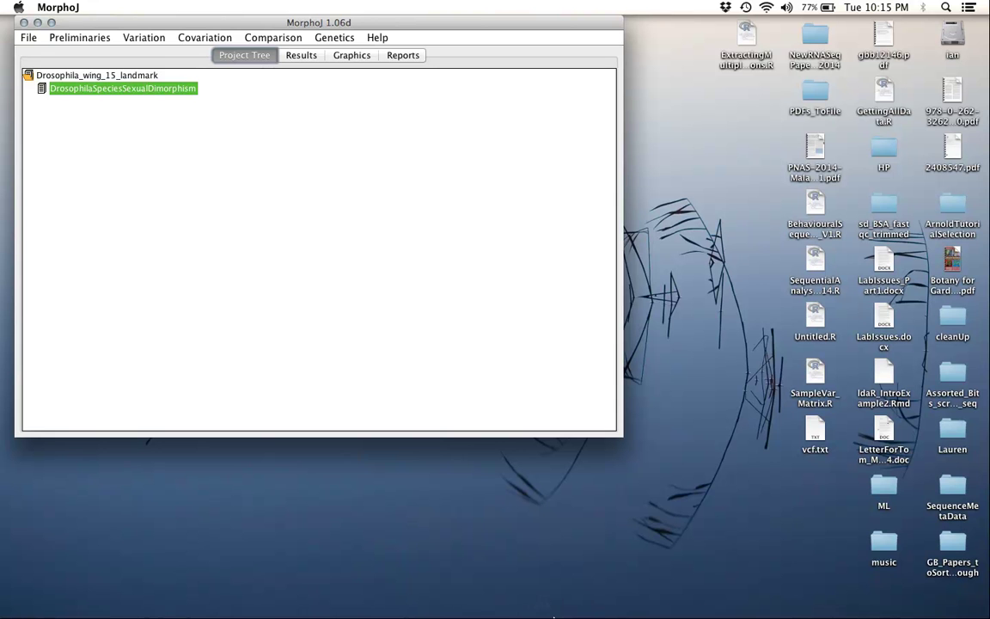
mouse_move(531, 606)
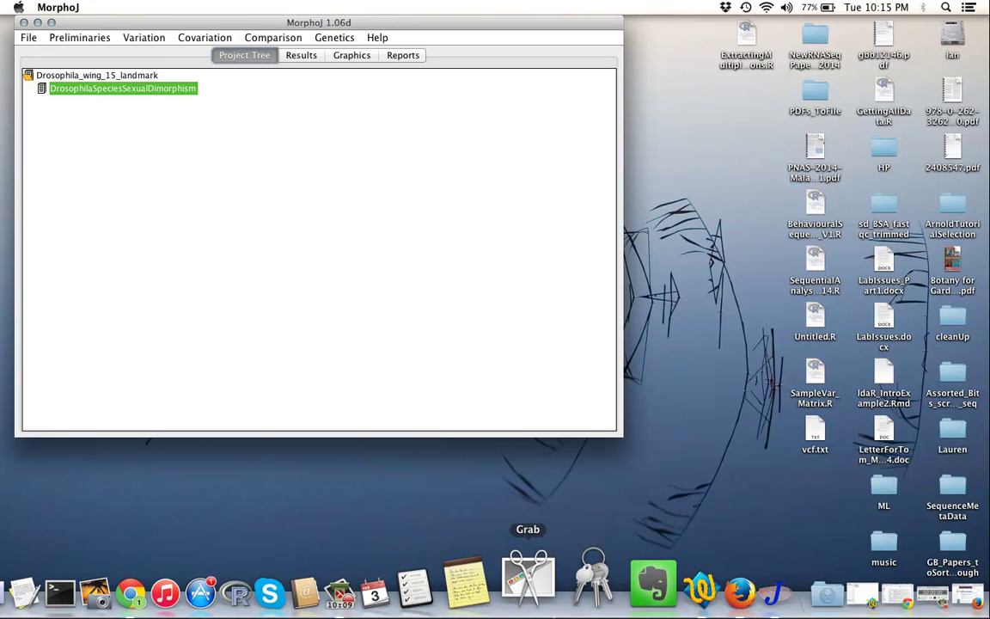